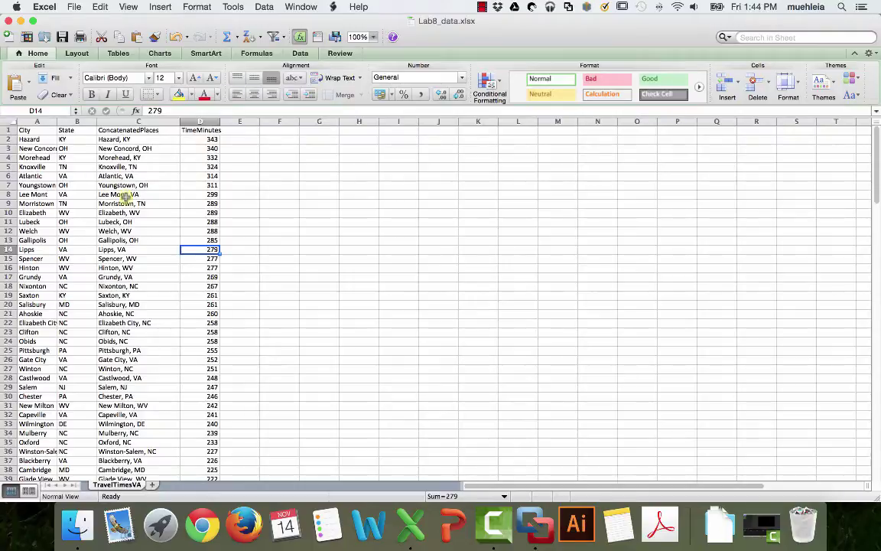
Review the TravelTimesVA place names and travel times, then narrow State column B.
scroll(124, 197, "down", 15)
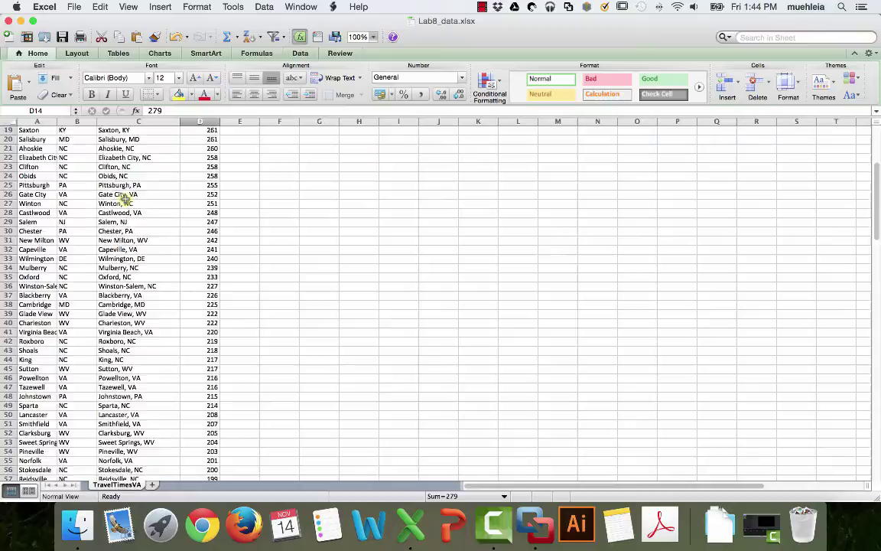
scroll(125, 197, "down", 17)
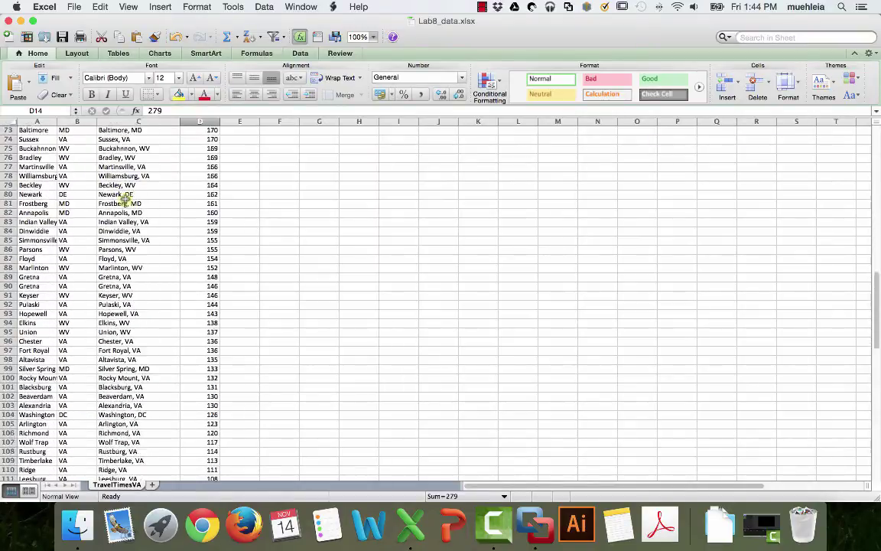
scroll(124, 197, "down", 8)
scroll(125, 197, "up", 5)
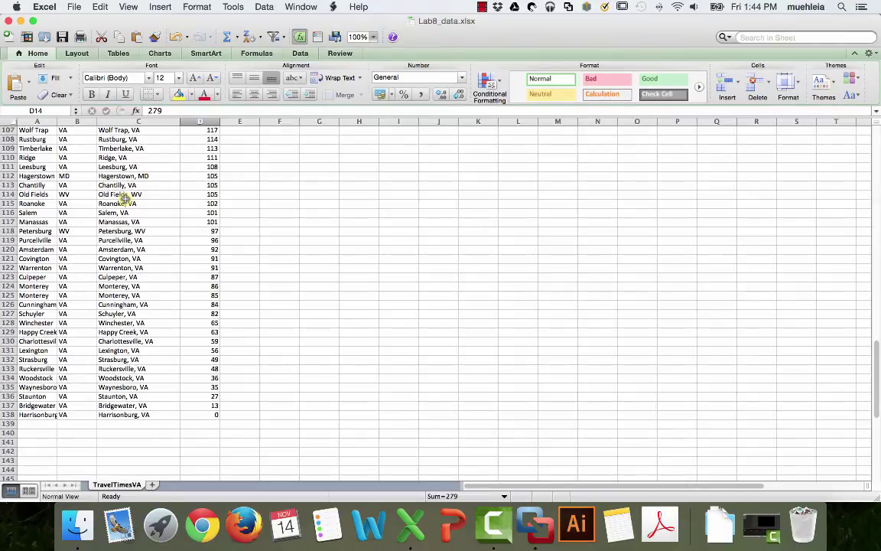
scroll(125, 196, "down", 1)
scroll(124, 197, "up", 10)
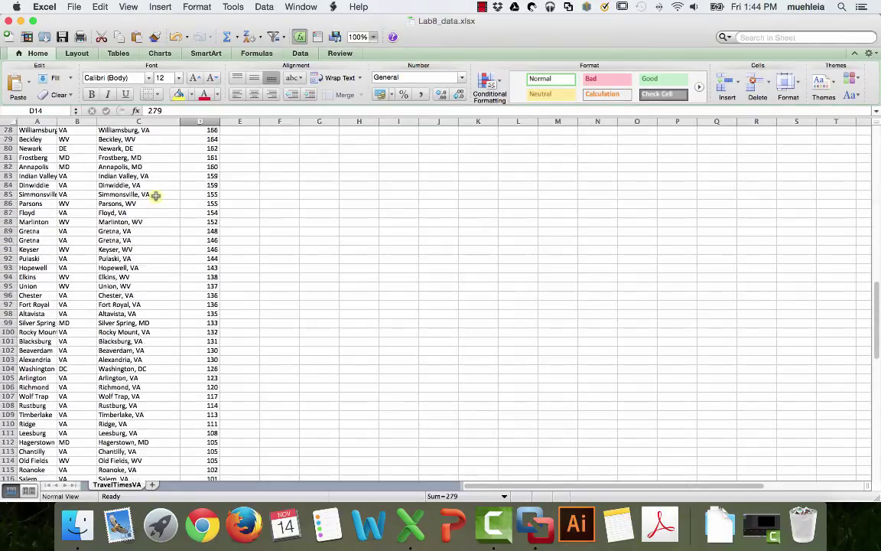
scroll(155, 196, "up", 20)
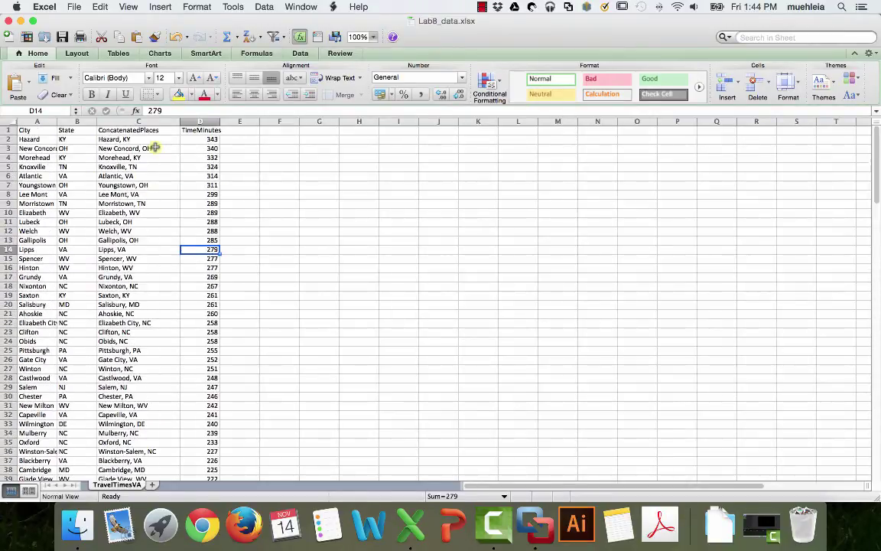
left_click(155, 147)
key("Up")
key("Right")
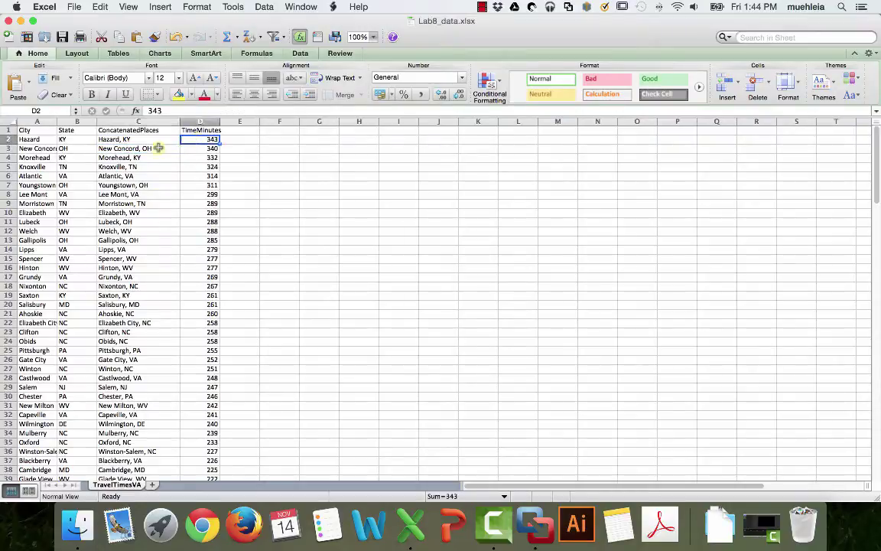
left_click_drag(96, 123, 77, 122)
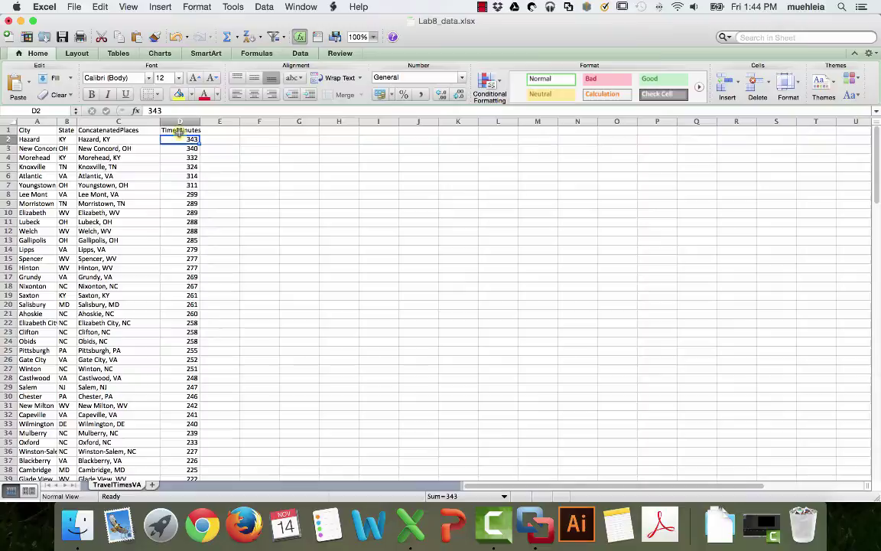
Load the Bing Maps site in the web browser.
left_click(200, 526)
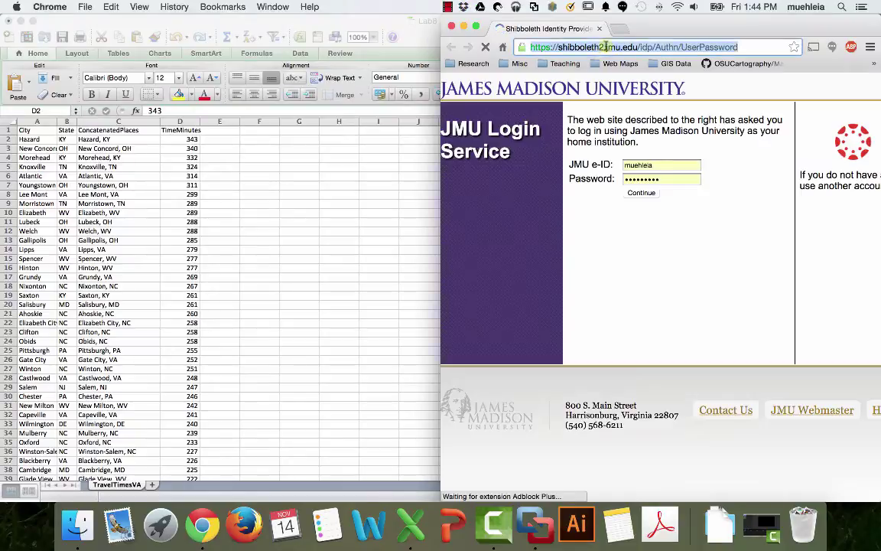
left_click(652, 43)
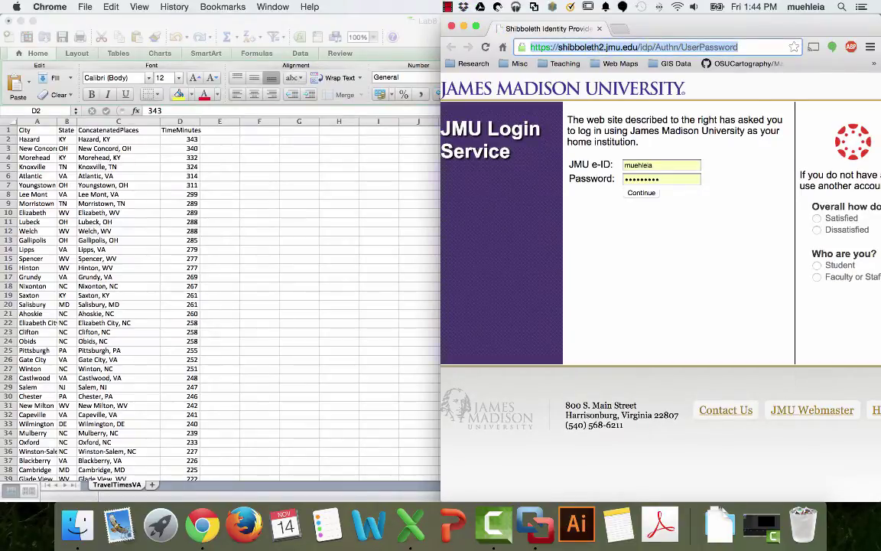
type("maps.bing.co")
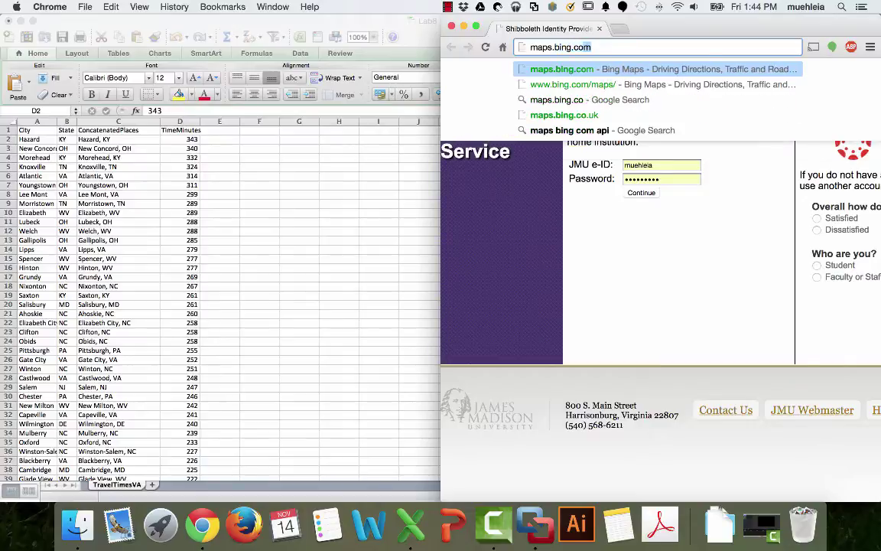
key("Return")
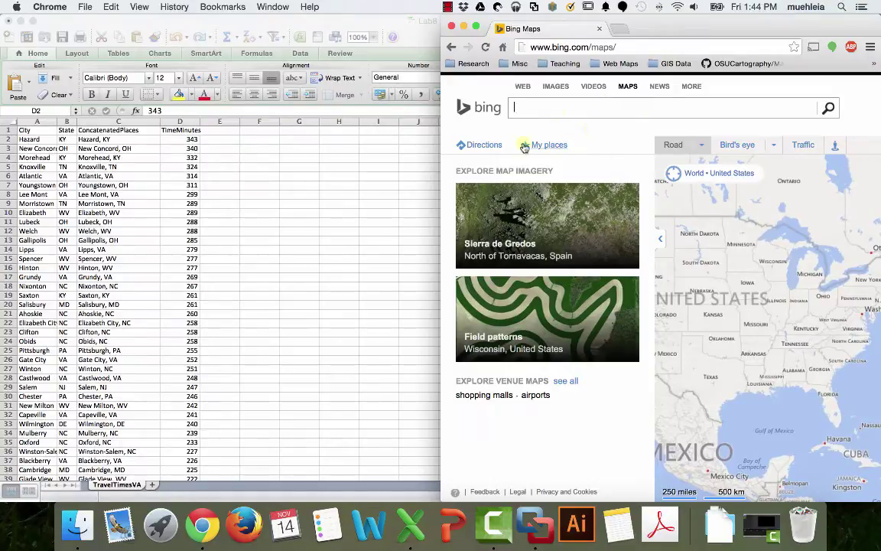
Get driving directions from Charlottesville, VA to Harrisonburg, VA (63.0 mi, 1 hr 1 min).
left_click(481, 144)
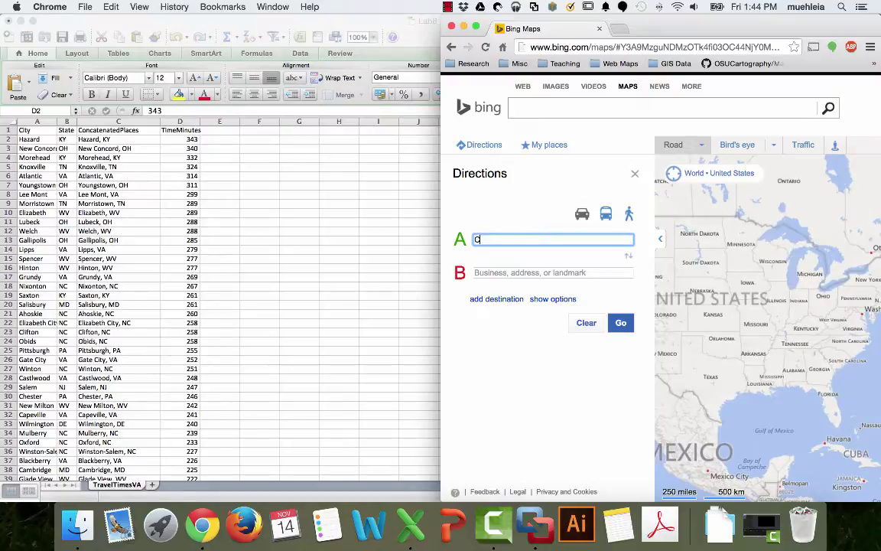
type("Charlottesville, VA")
key("Tab")
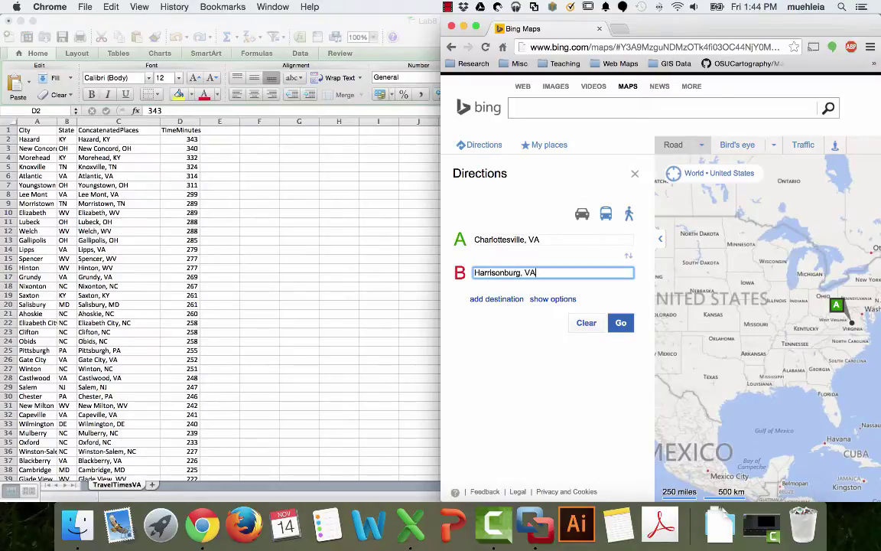
key("Return")
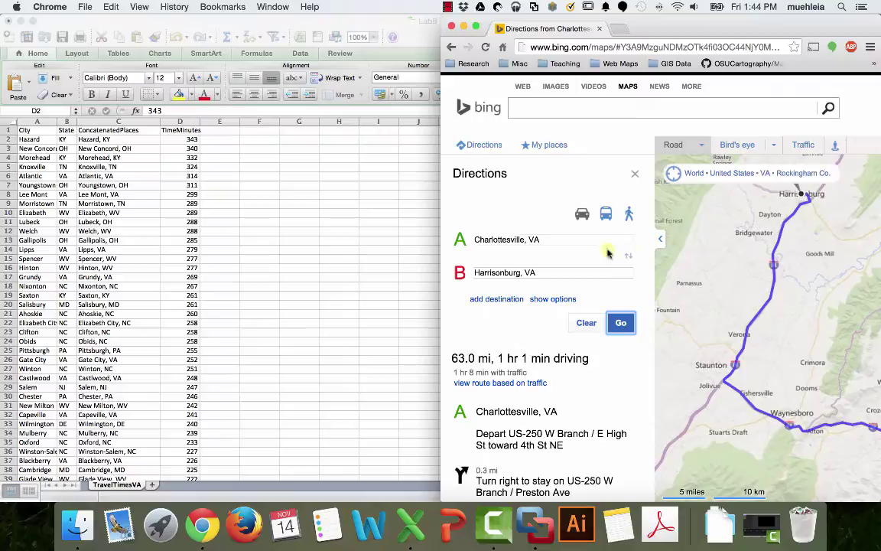
scroll(509, 335, "down", 2)
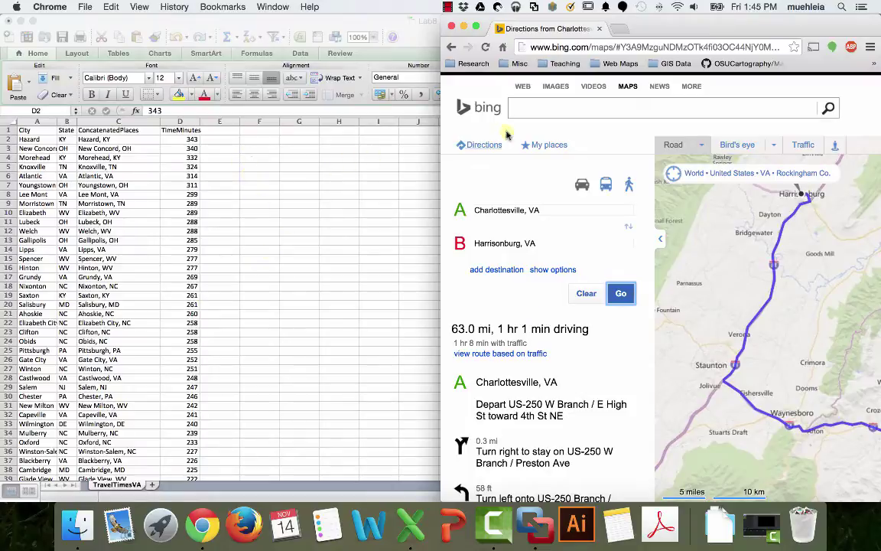
Load the Rand McNally Mileage Calculator page in the browser.
left_click(604, 47)
type("randm")
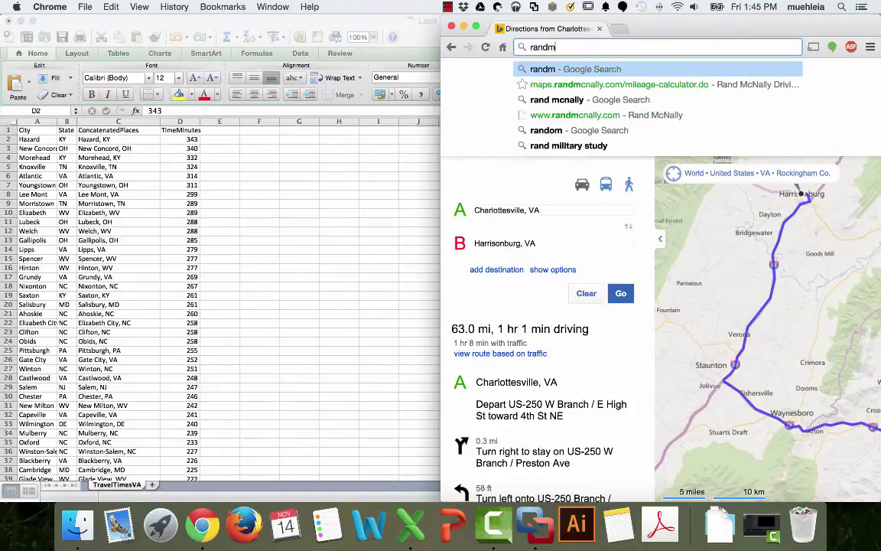
key("BackSpace")
type("mc")
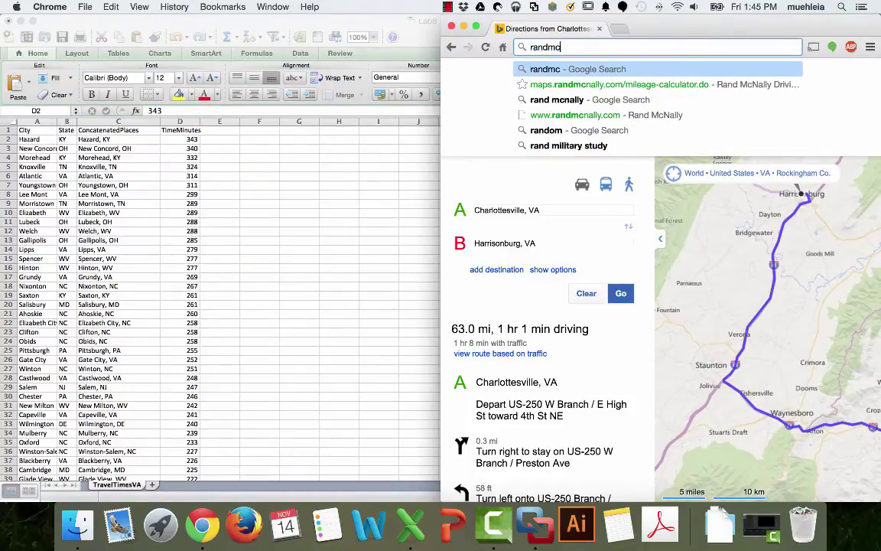
type("nal")
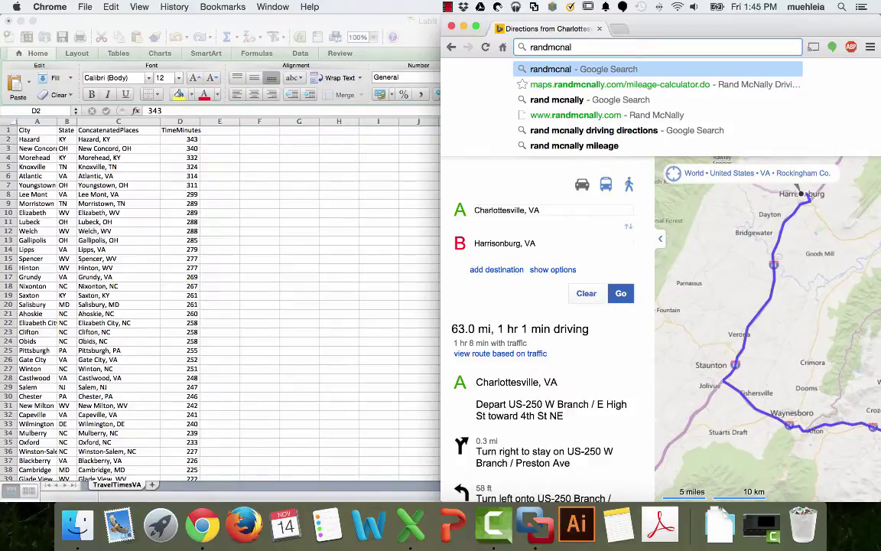
key("Down")
key("Return")
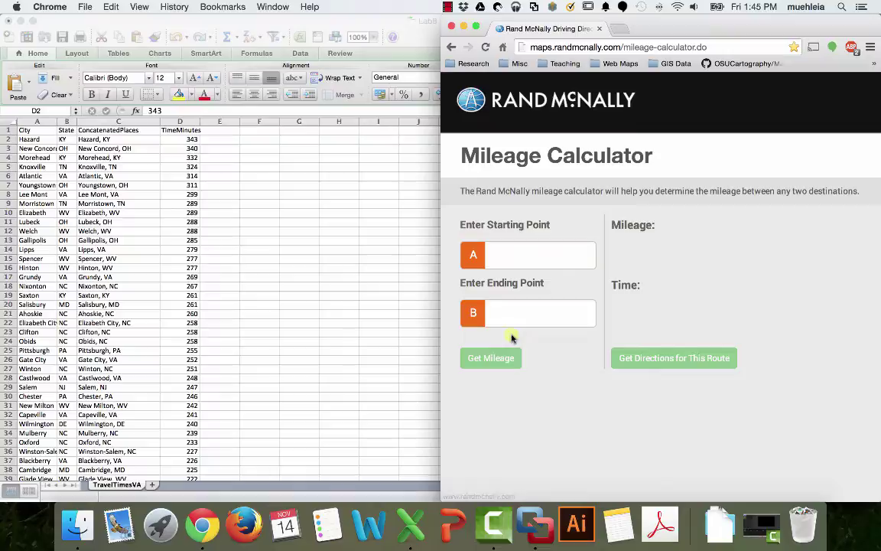
Set Harrisonburg, VA as the ending point.
left_click(519, 315)
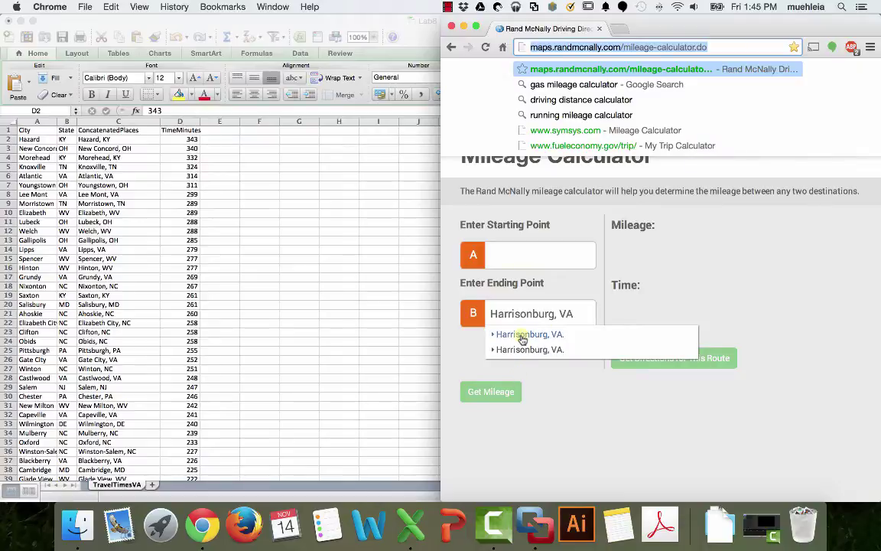
left_click(522, 339)
left_click(507, 262)
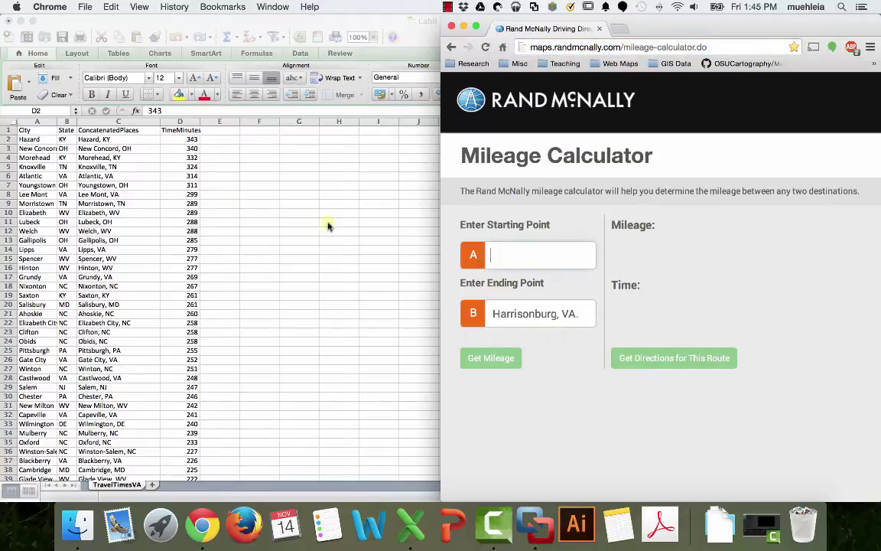
Copy Morehead, KY from spreadsheet cell C4 as the starting point and calculate the mileage.
left_click(122, 148)
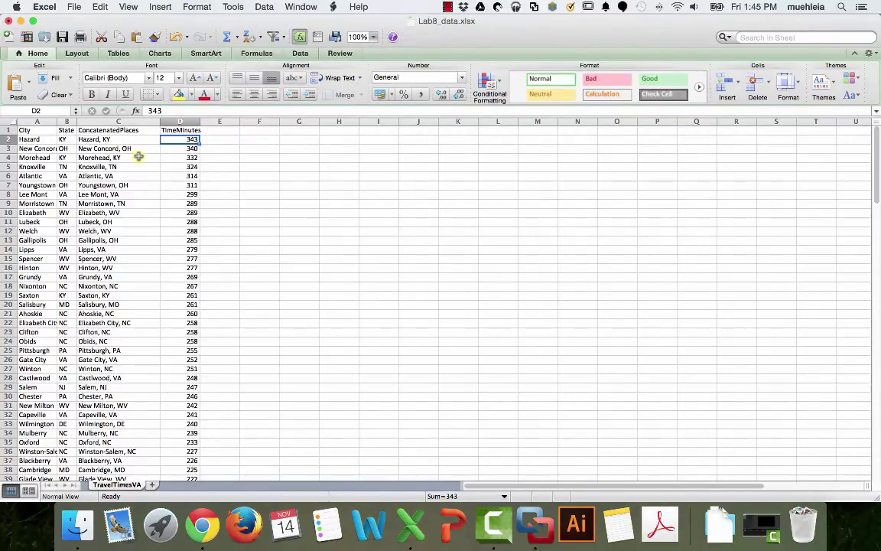
left_click(98, 148)
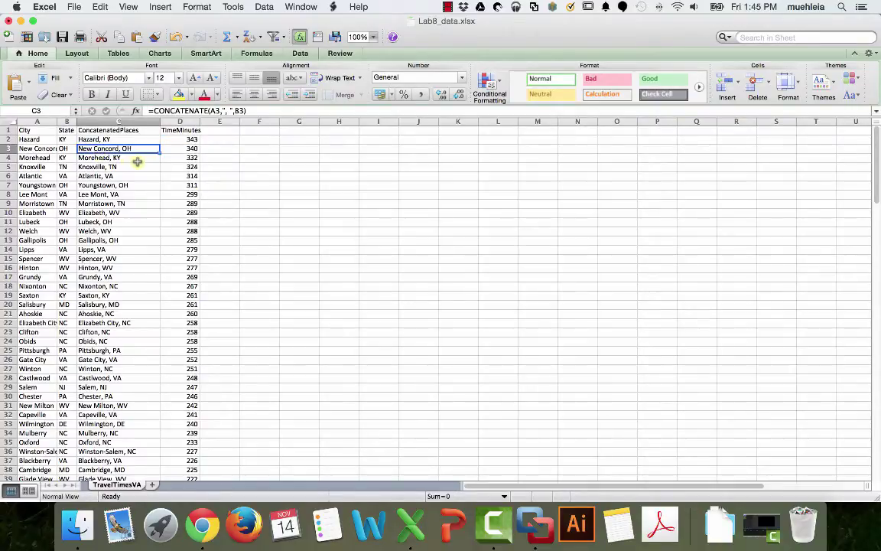
left_click(106, 159)
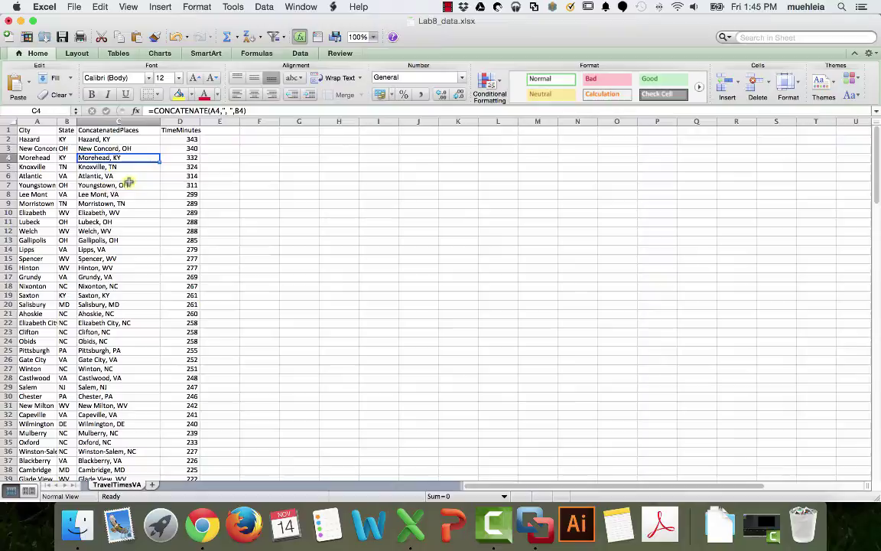
key("super+c")
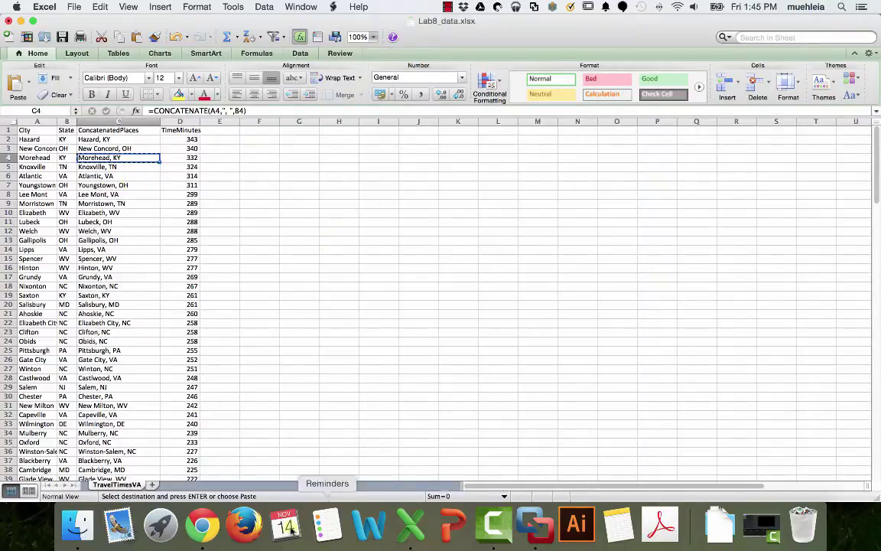
left_click(202, 525)
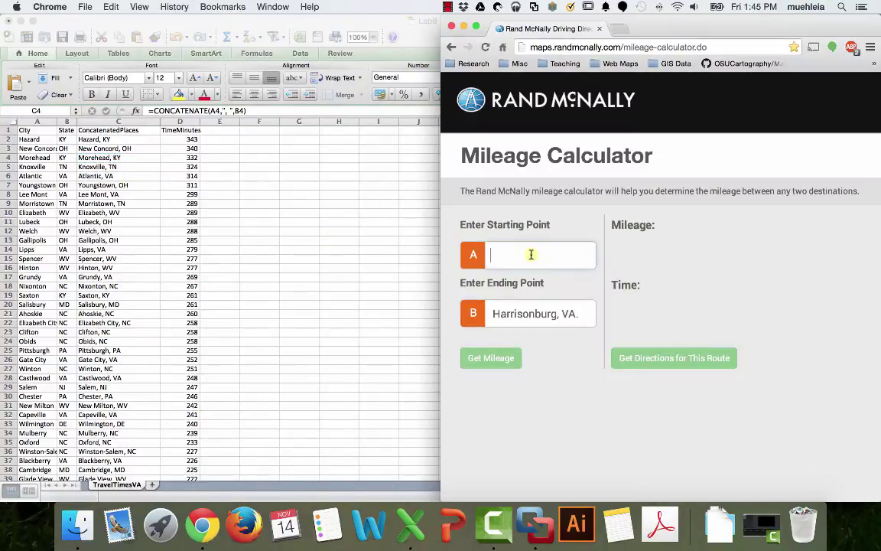
key("super+v")
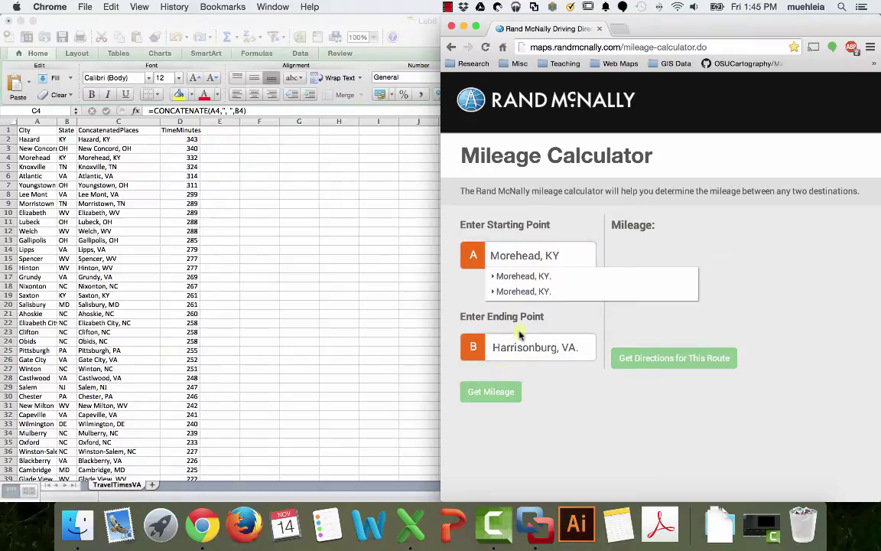
left_click(535, 282)
left_click(493, 358)
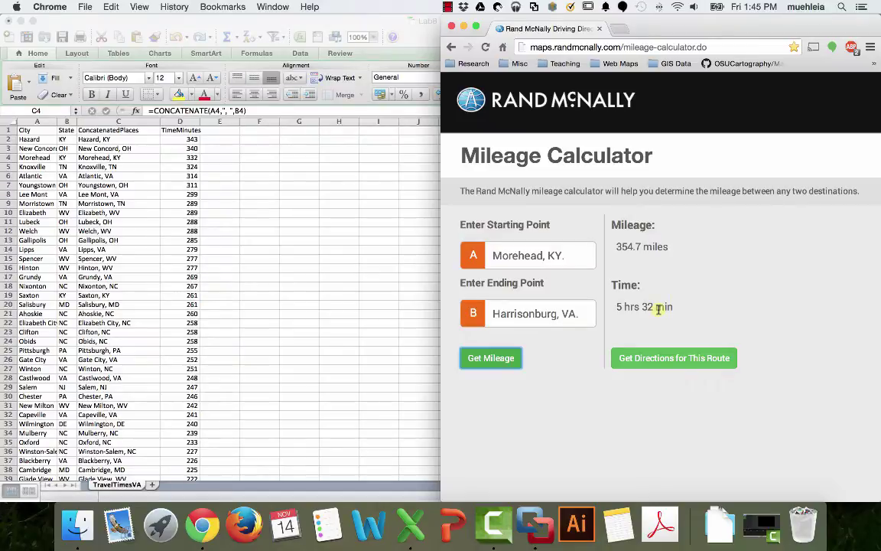
left_click(182, 160)
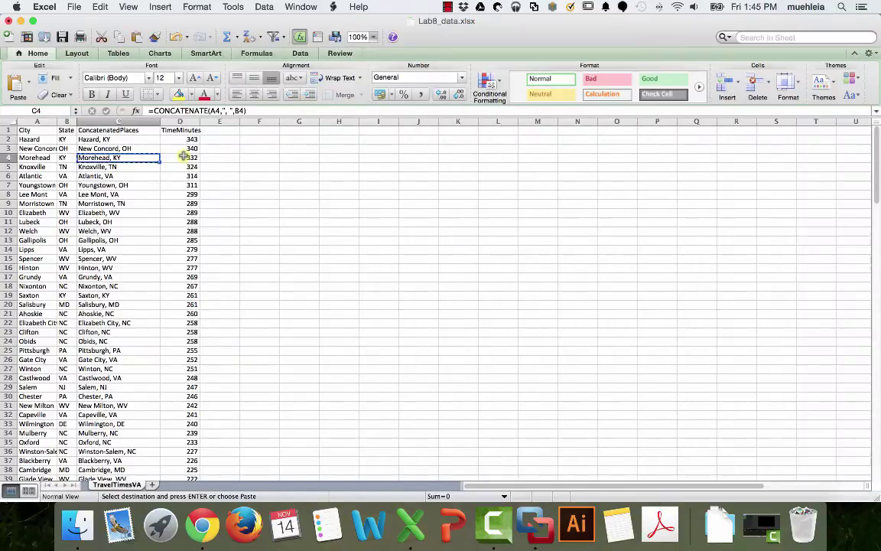
double_click(152, 157)
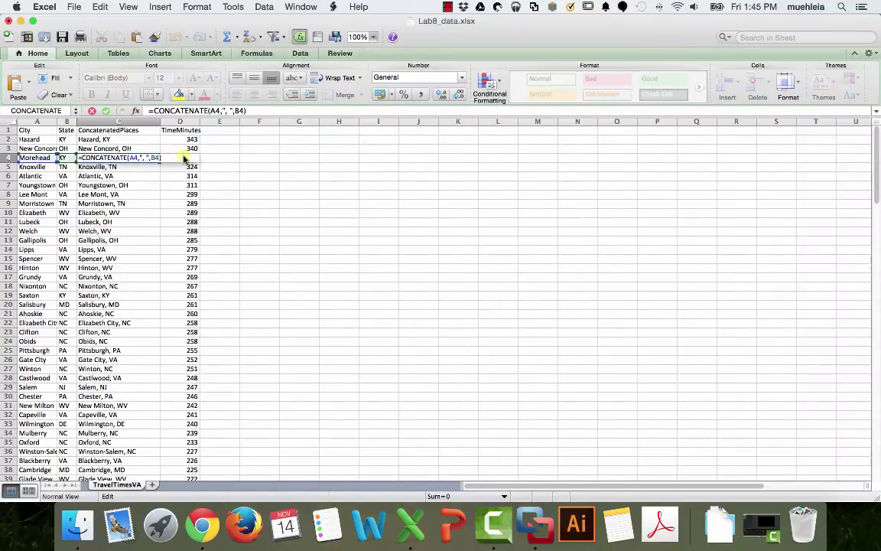
left_click(233, 165)
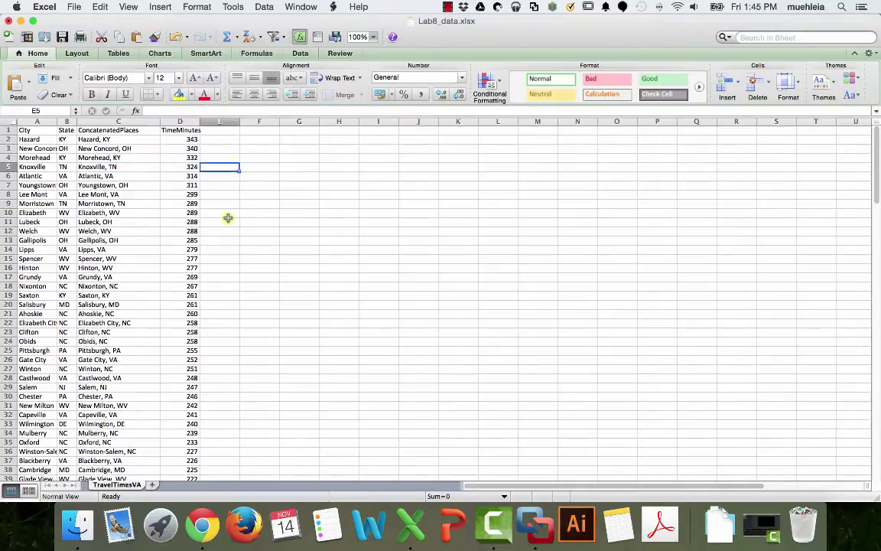
scroll(109, 300, "down", 20)
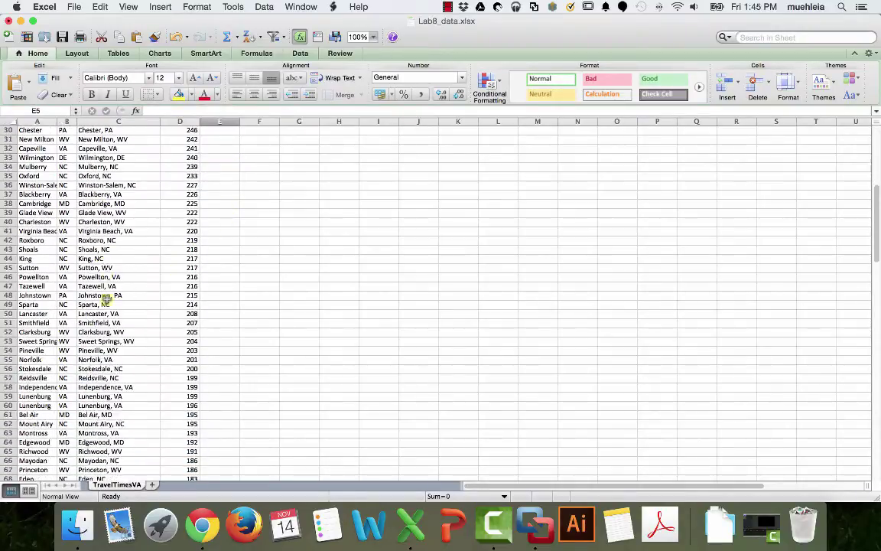
scroll(110, 299, "down", 20)
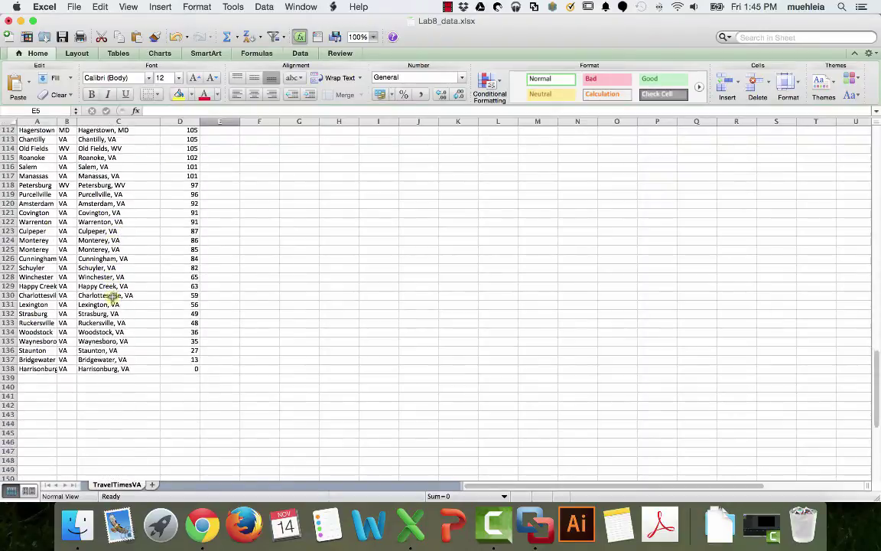
scroll(112, 296, "up", 16)
left_click(112, 295)
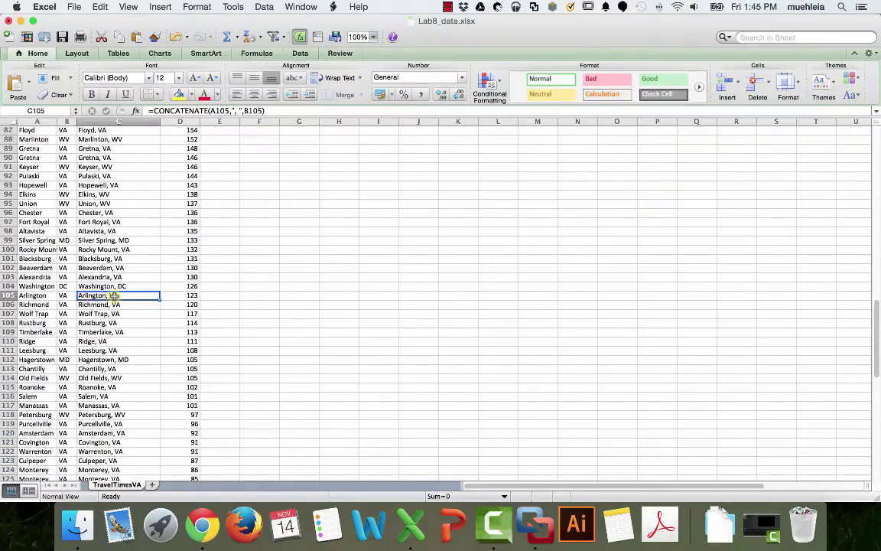
scroll(113, 295, "down", 8)
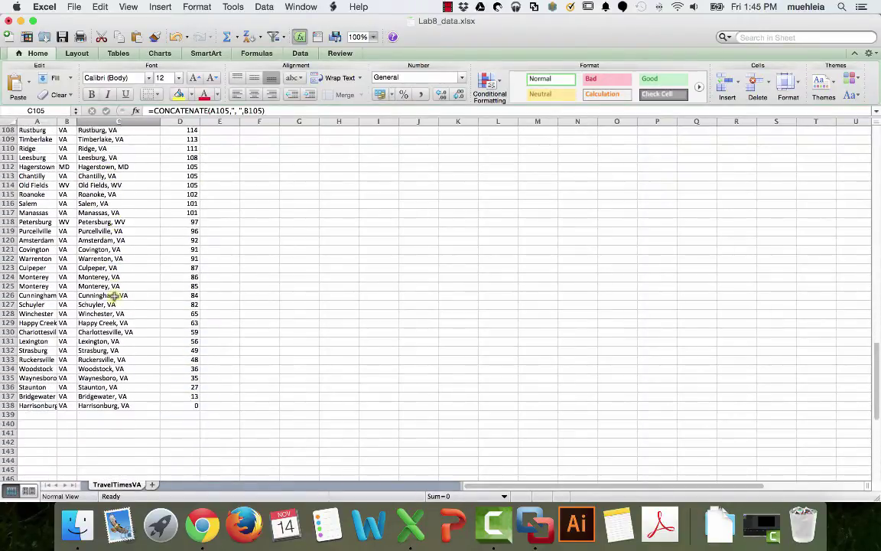
scroll(113, 295, "up", 20)
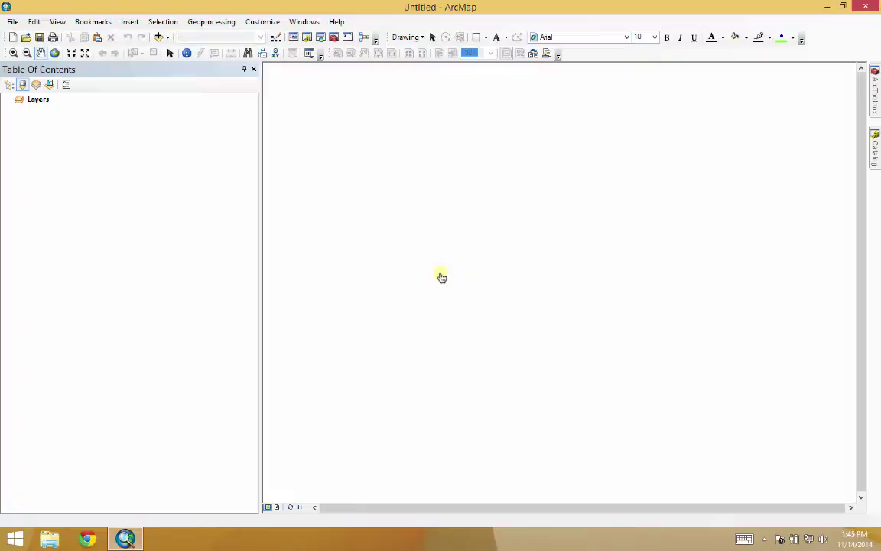
Add the TravelTimesVA$ sheet from Lab8_data.xlsx in the Isarithmic folder to the map.
left_click(158, 38)
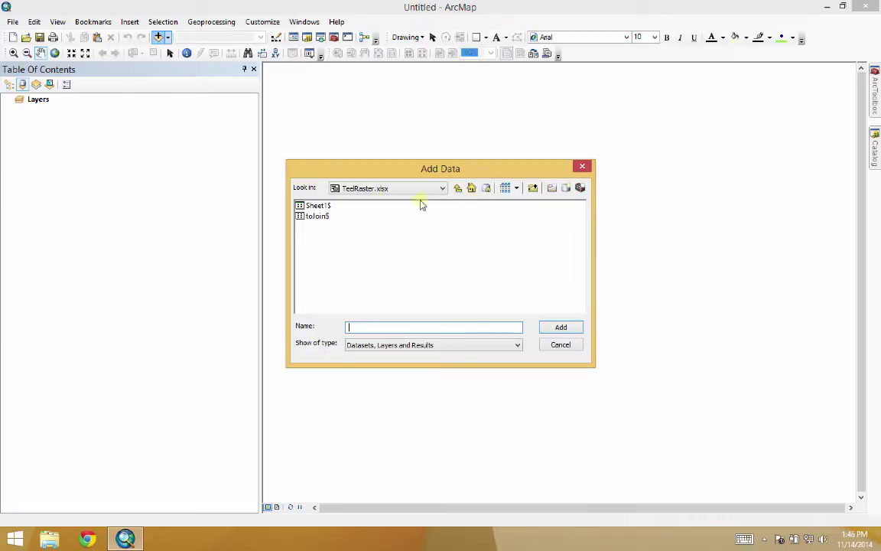
left_click(458, 188)
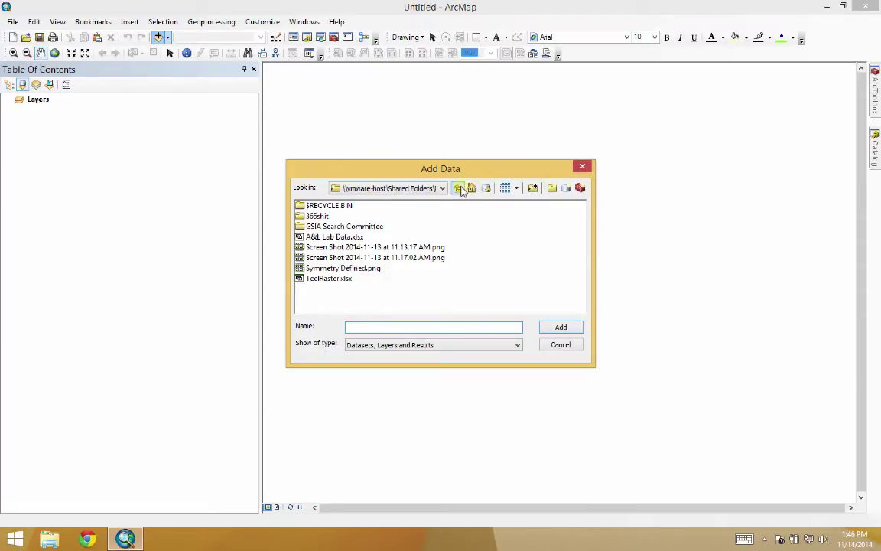
double_click(317, 216)
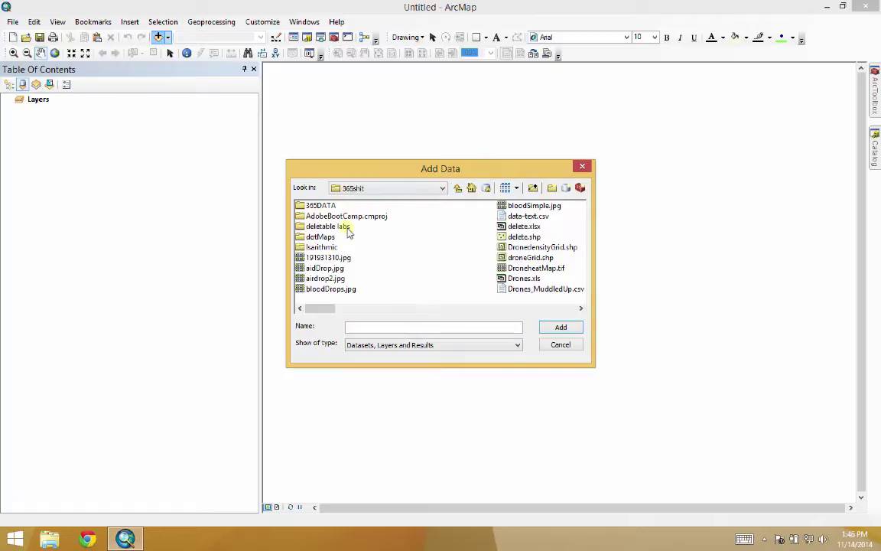
double_click(322, 246)
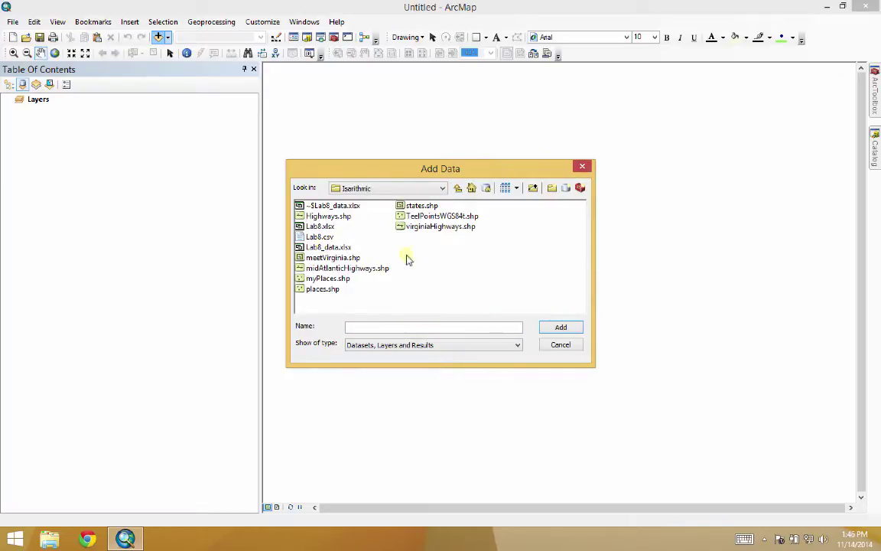
left_click(326, 248)
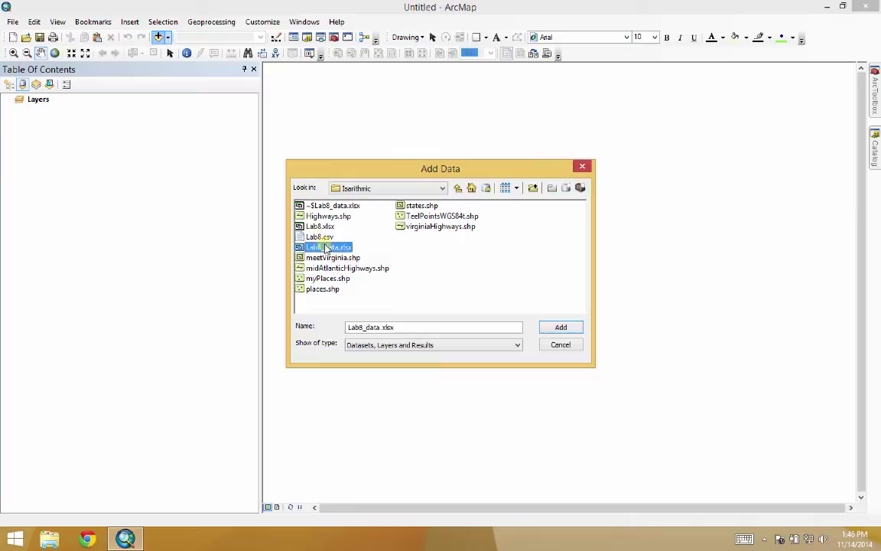
double_click(326, 247)
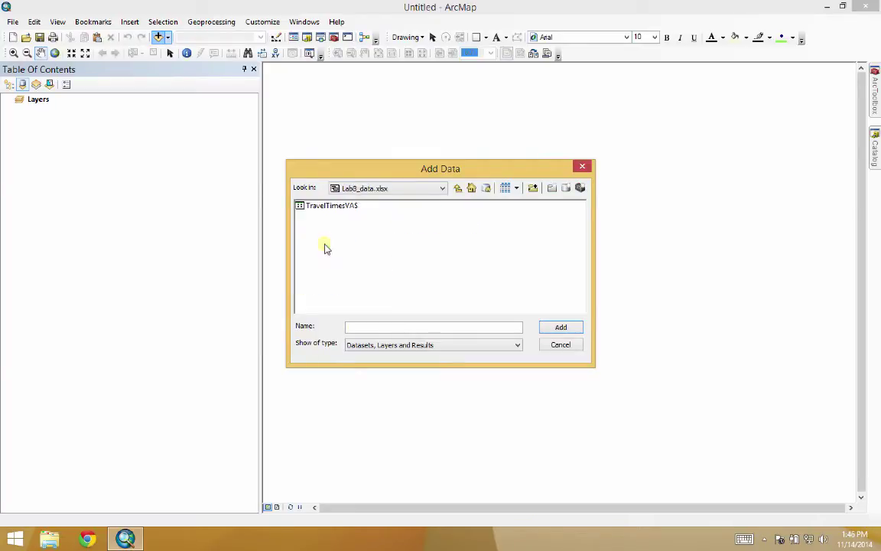
double_click(321, 206)
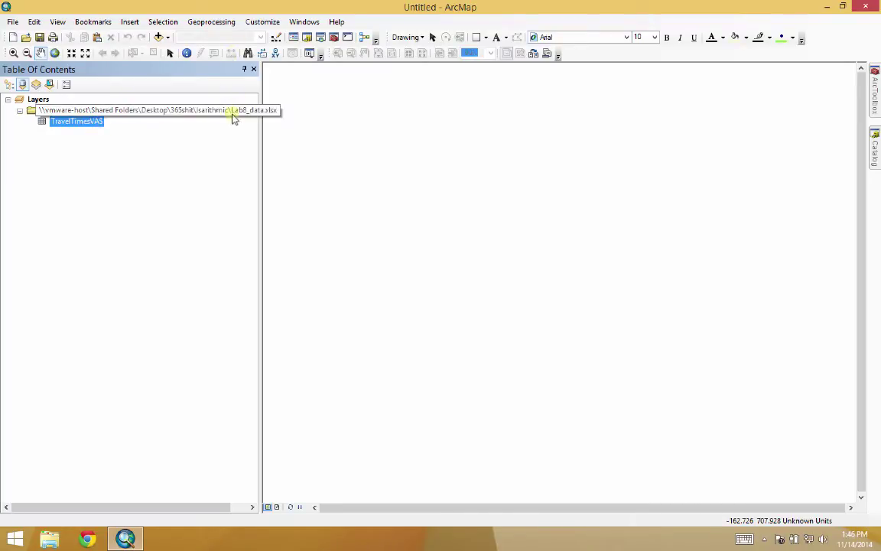
Open the Add Data browser and navigate to the ArcGIS 365 documents folder.
left_click(169, 39)
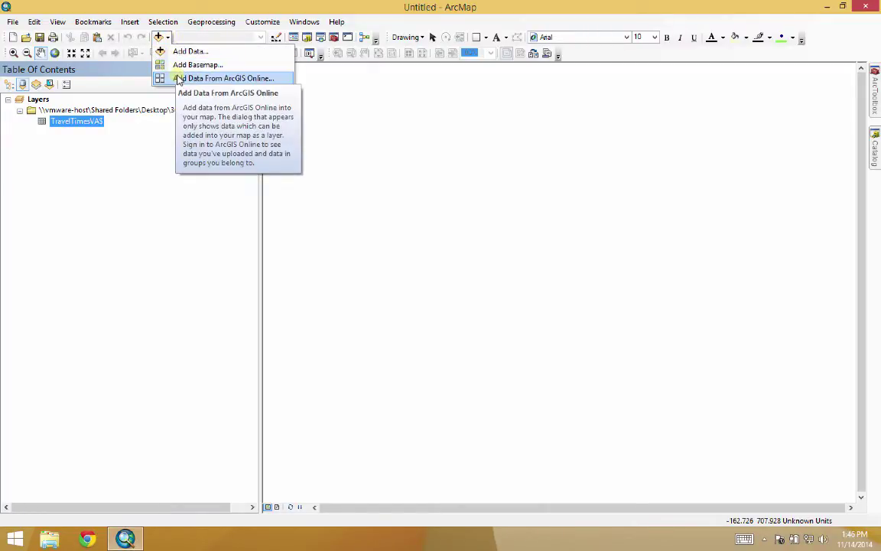
left_click(165, 17)
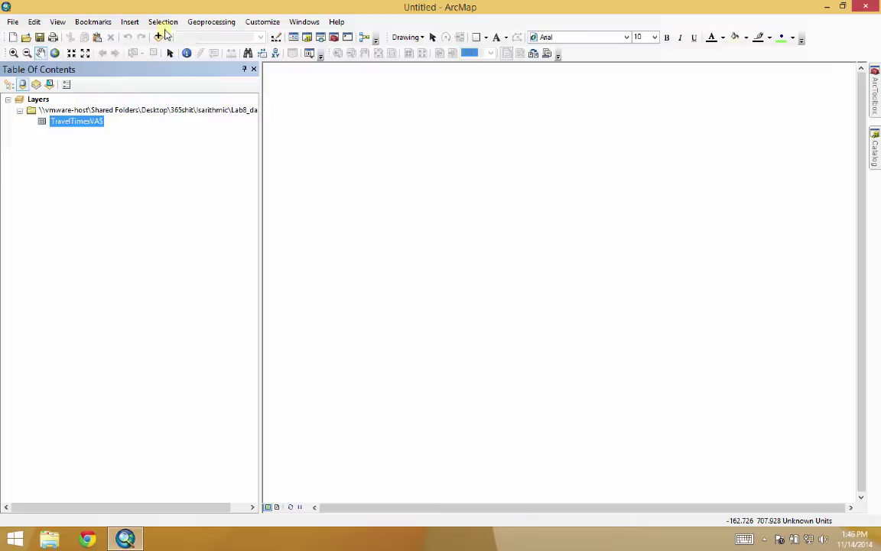
left_click(167, 37)
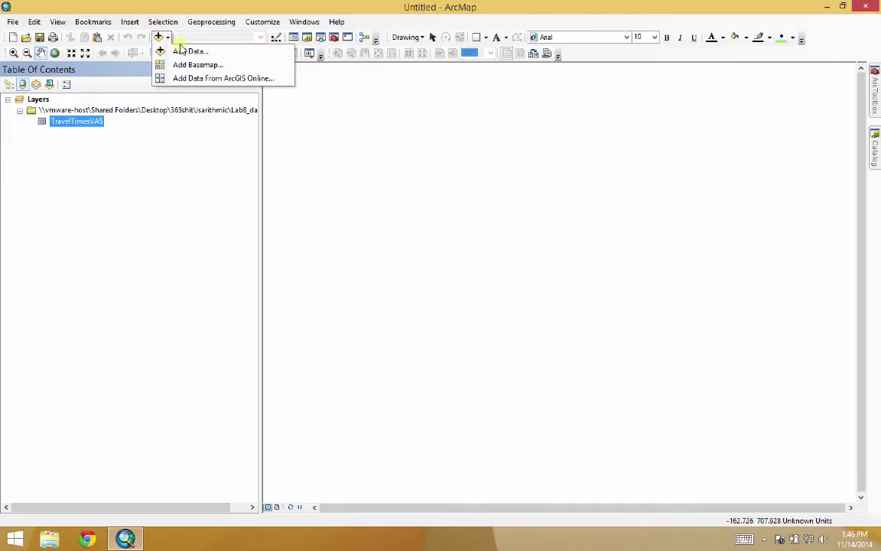
left_click(179, 51)
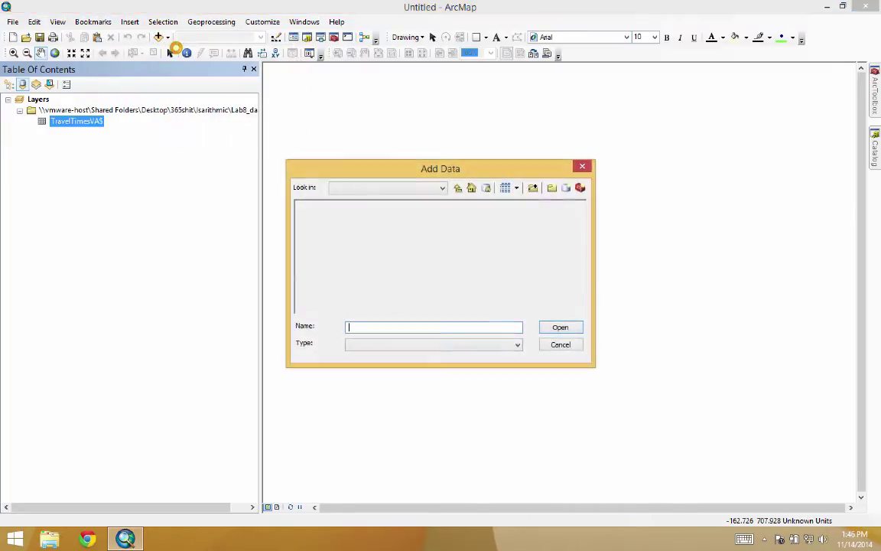
left_click_drag(450, 170, 451, 86)
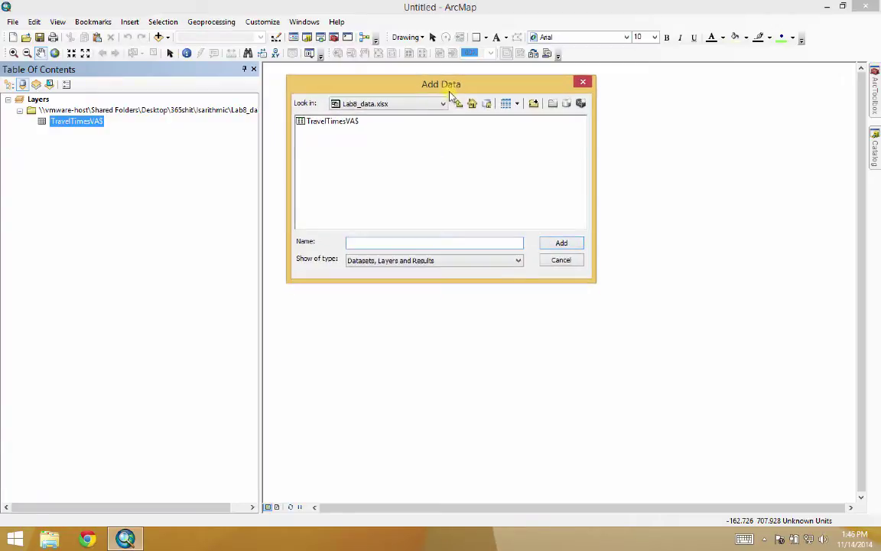
left_click(459, 104)
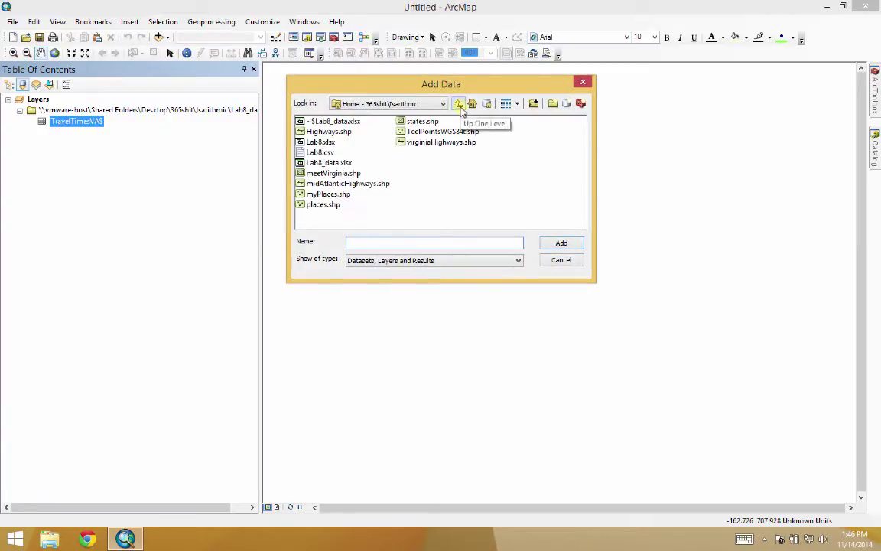
left_click(457, 104)
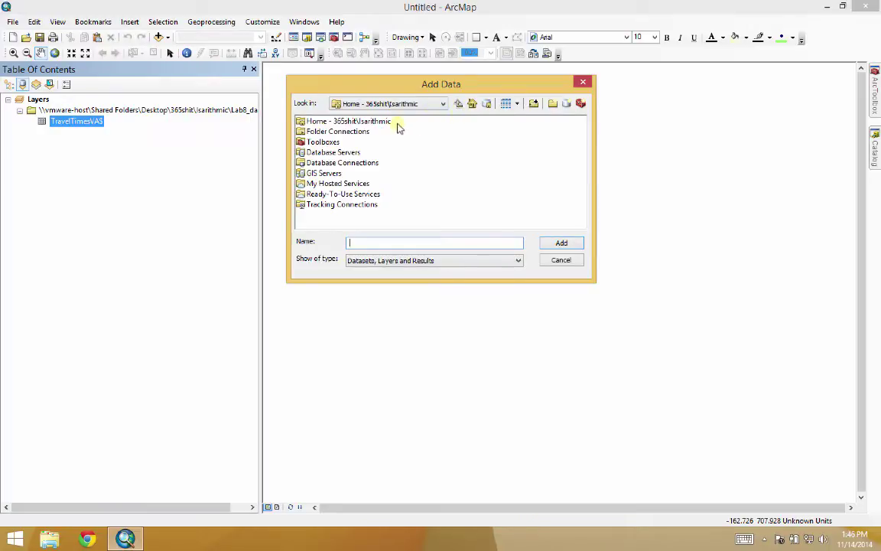
left_click(442, 104)
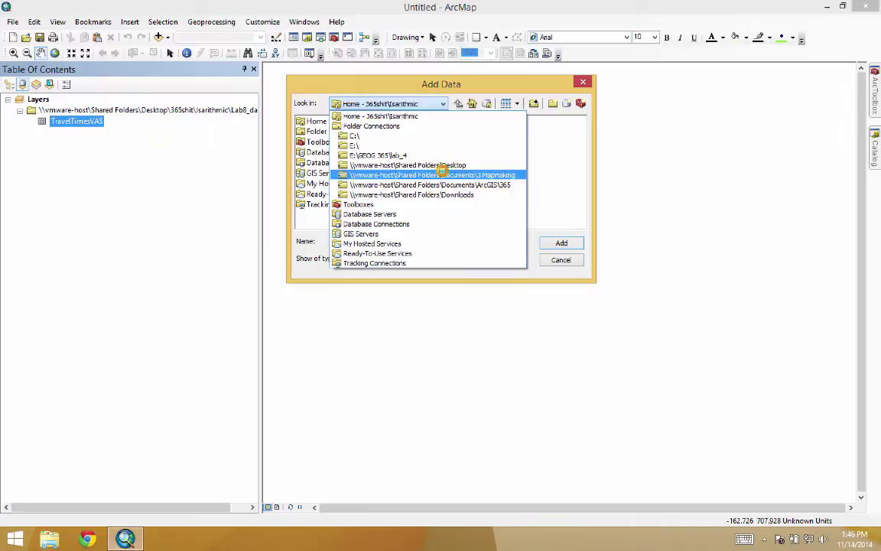
left_click(443, 175)
left_click(444, 104)
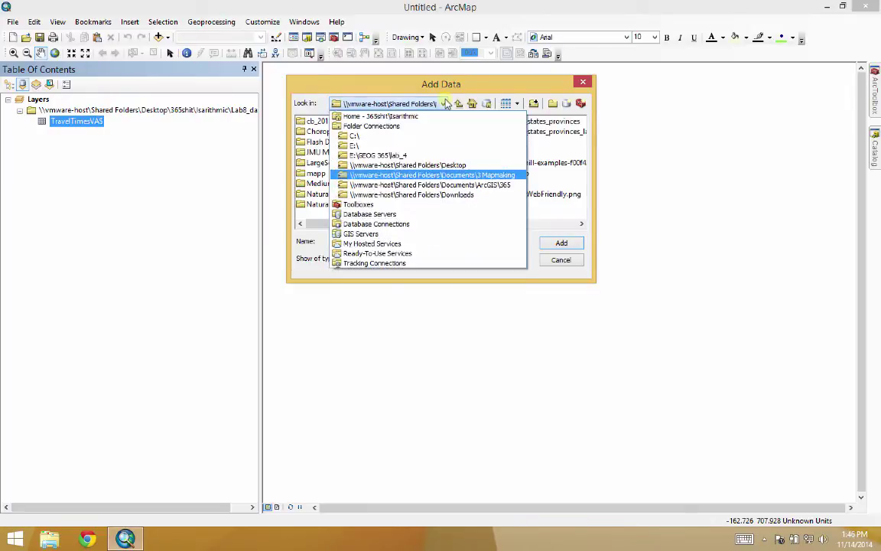
left_click(442, 185)
Add the places feature class from usa/census/places.sdc to the map.
double_click(312, 204)
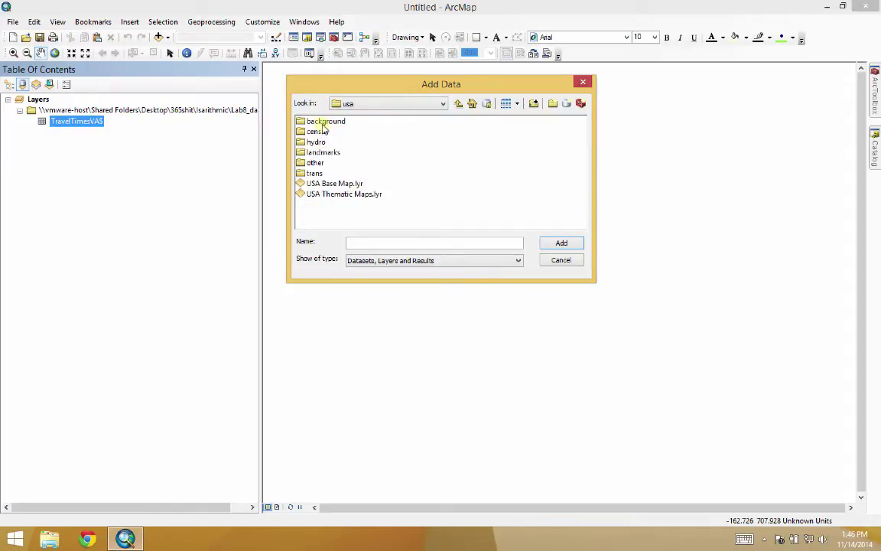
double_click(318, 131)
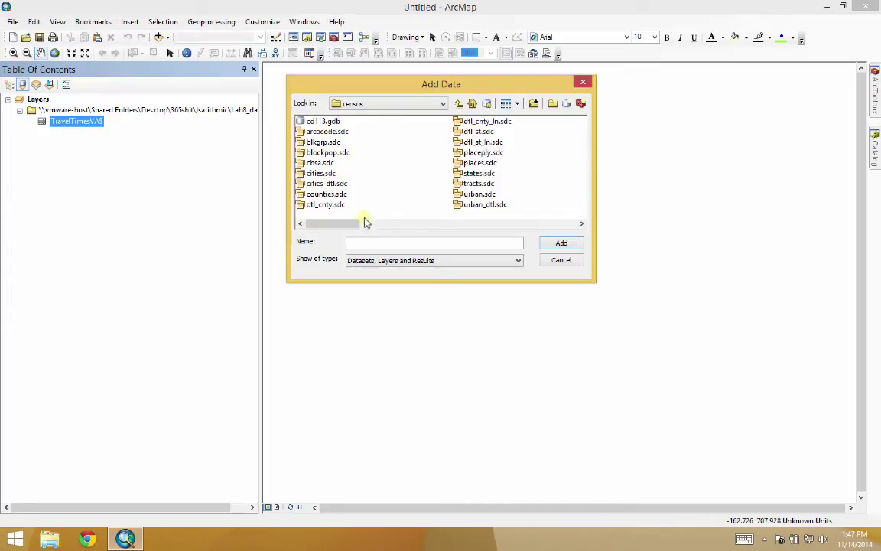
left_click_drag(352, 222, 412, 222)
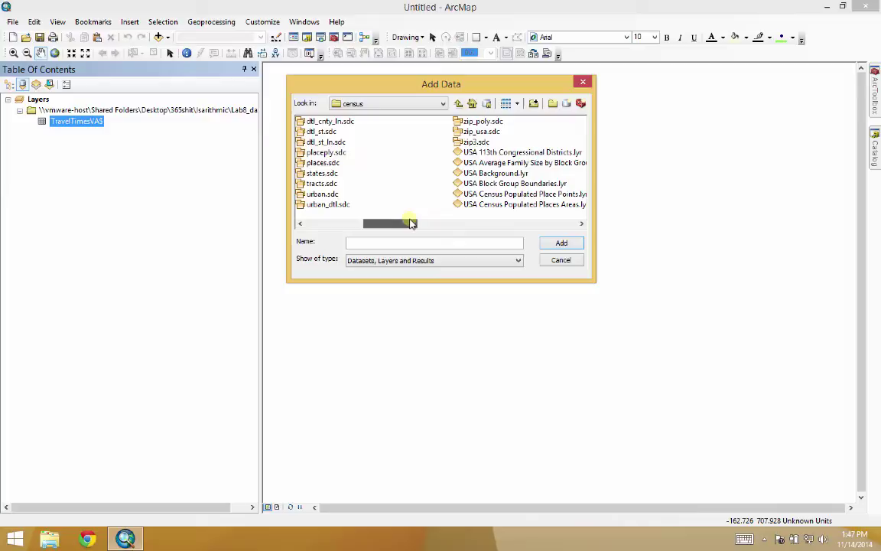
double_click(323, 162)
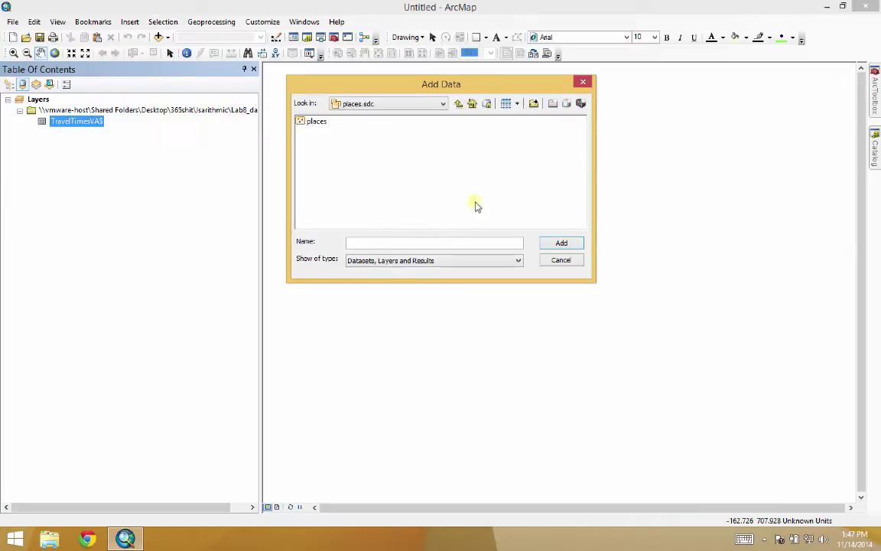
double_click(312, 122)
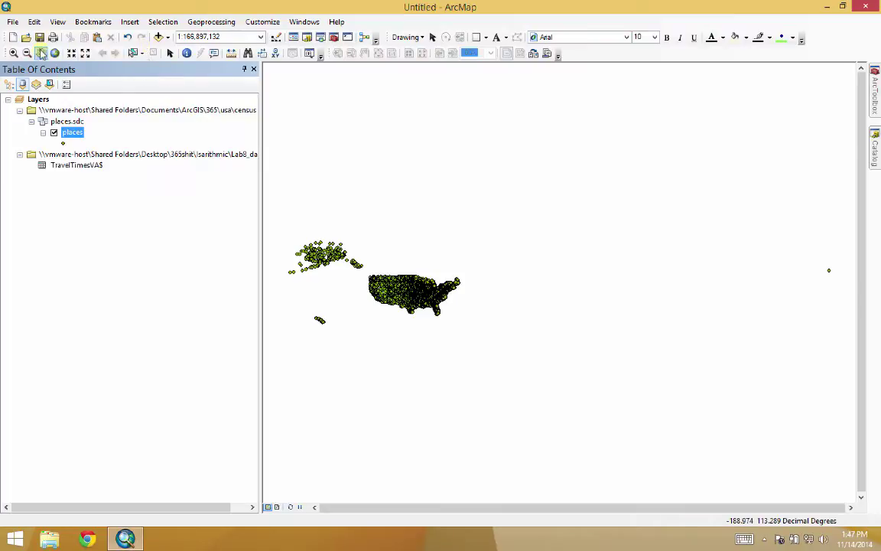
Zoom the map to the eastern United States and open Select By Attributes.
left_click(13, 53)
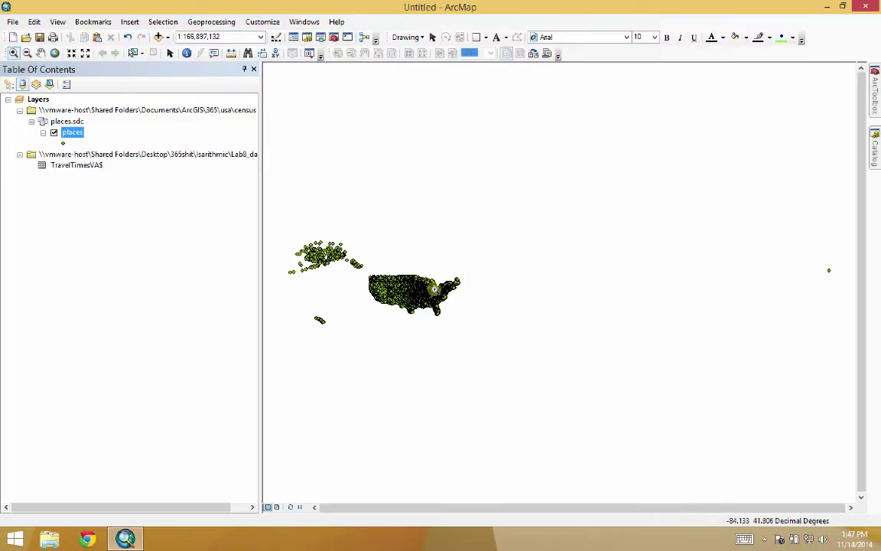
left_click_drag(433, 289, 451, 297)
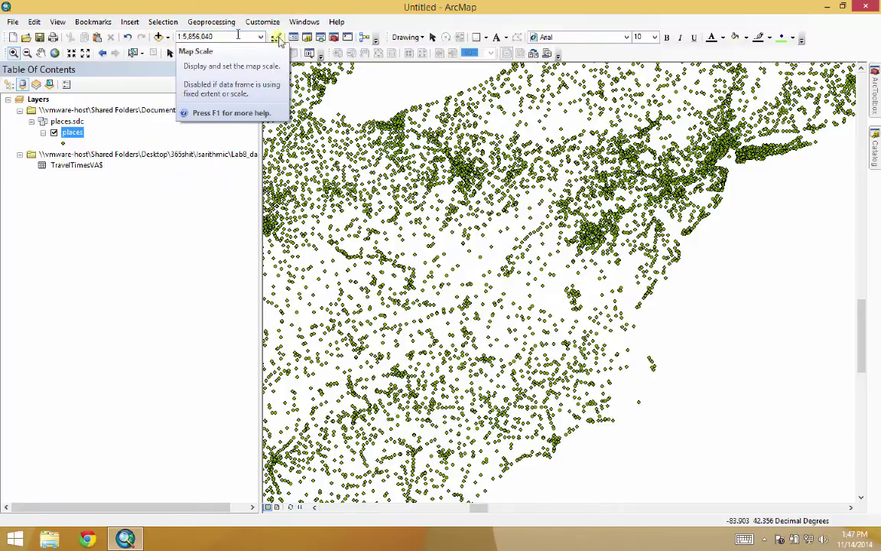
left_click(165, 22)
left_click(177, 36)
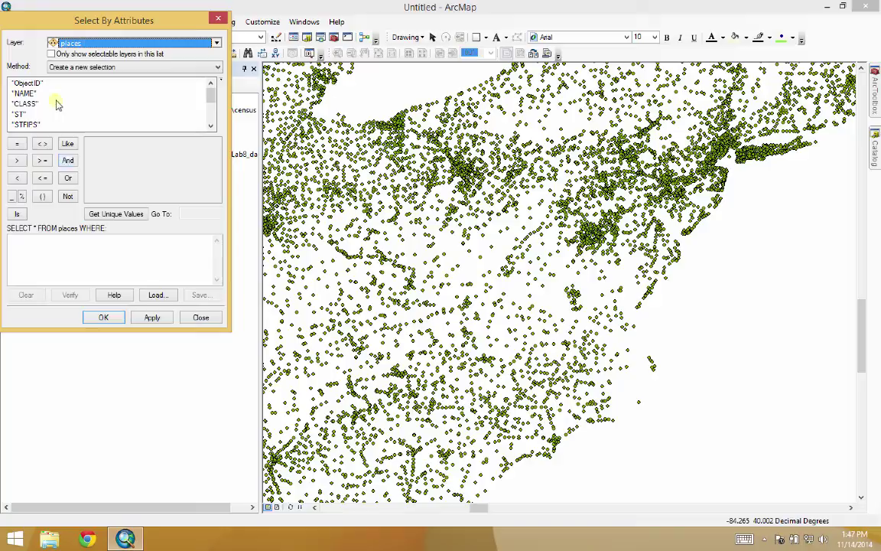
Start the query with "ST" = 'VA' OR.
double_click(20, 114)
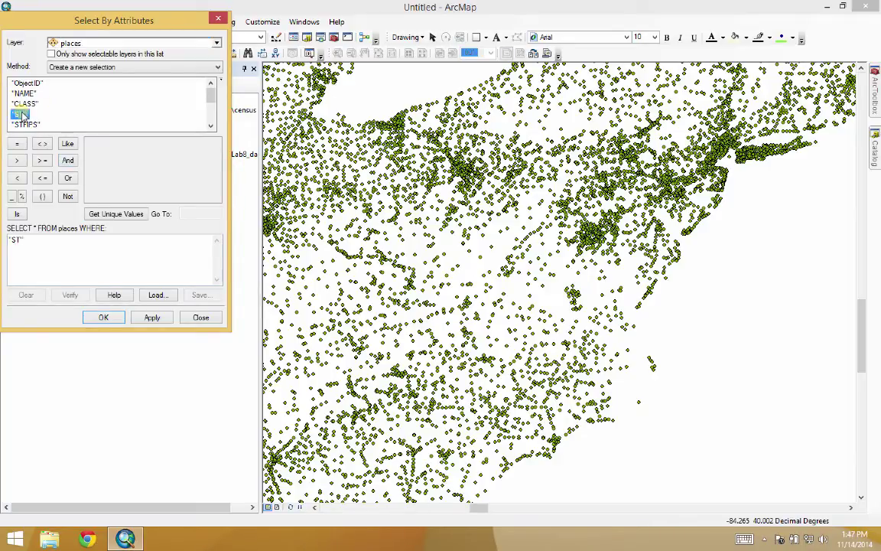
left_click(16, 143)
left_click(115, 214)
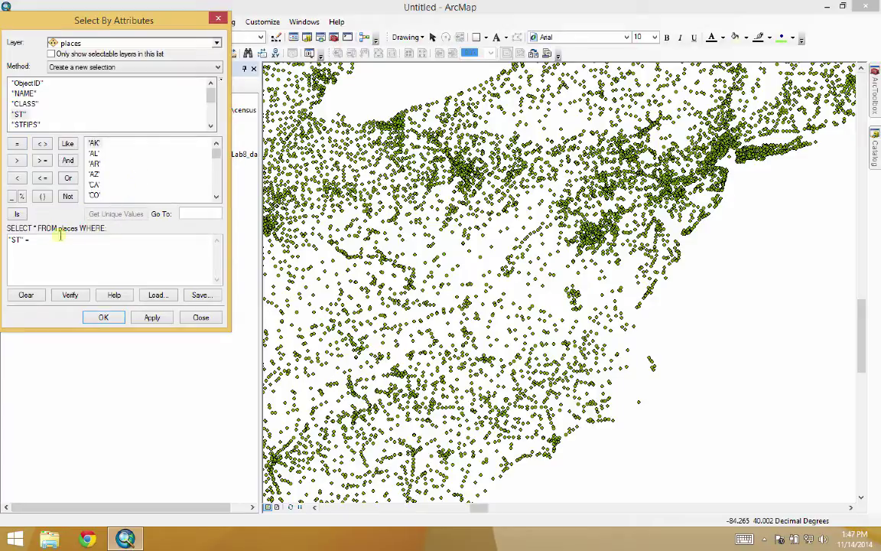
left_click_drag(217, 155, 181, 173)
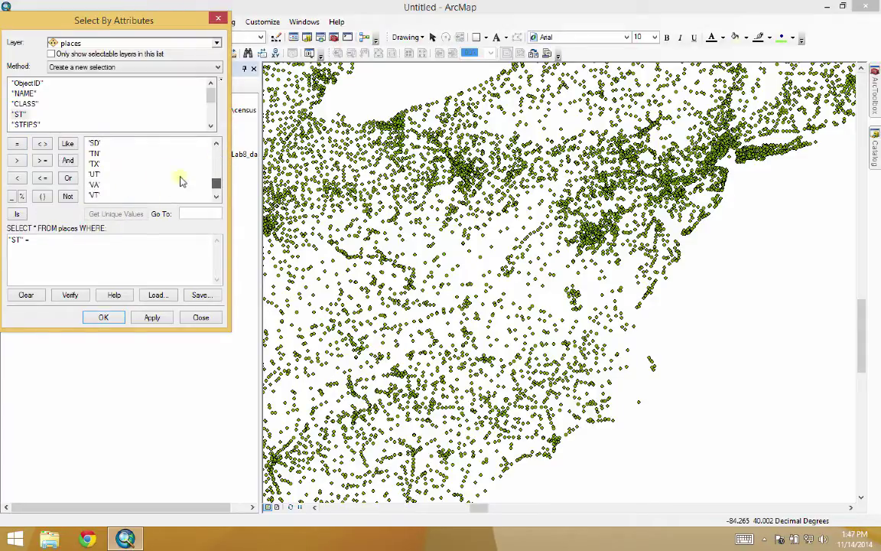
double_click(95, 185)
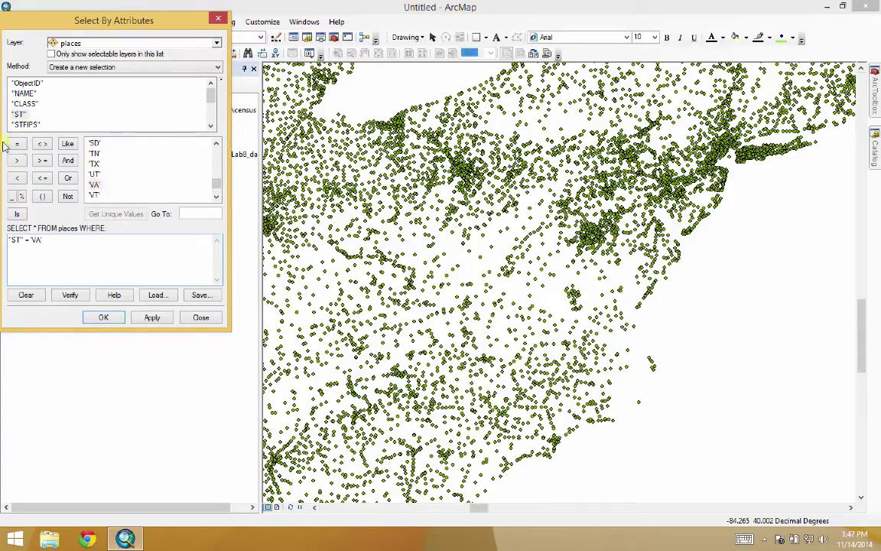
left_click(67, 179)
Add 'WV' and the remaining states, then run the query selecting 5055 places.
left_click(17, 144)
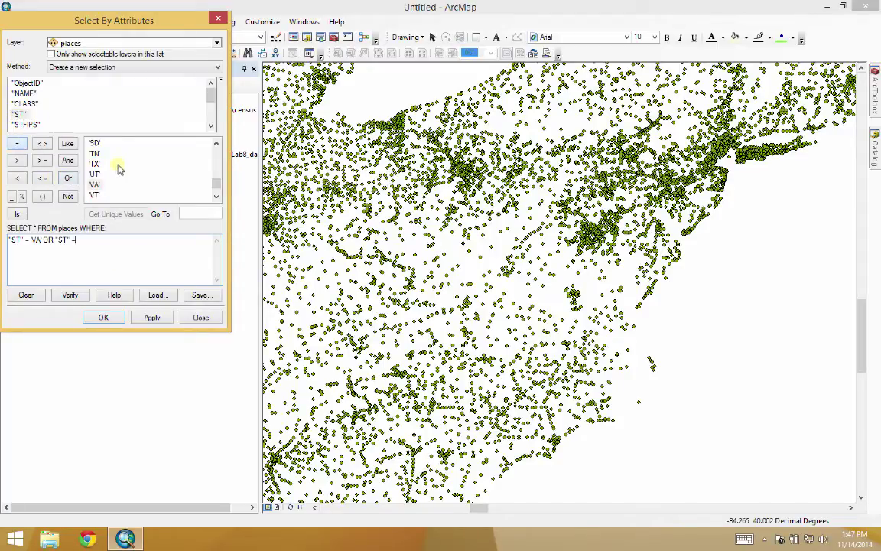
left_click(216, 197)
left_click(216, 196)
left_click(217, 197)
left_click(217, 197)
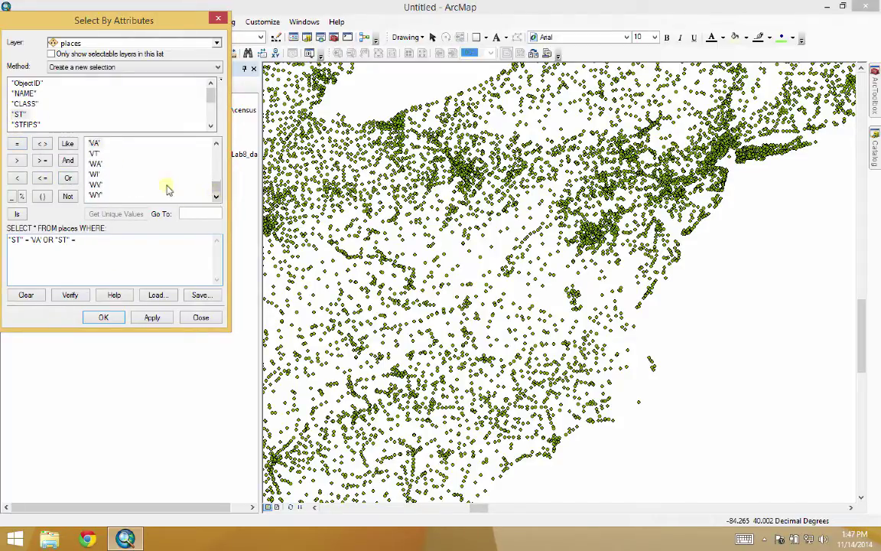
double_click(96, 184)
left_click(68, 177)
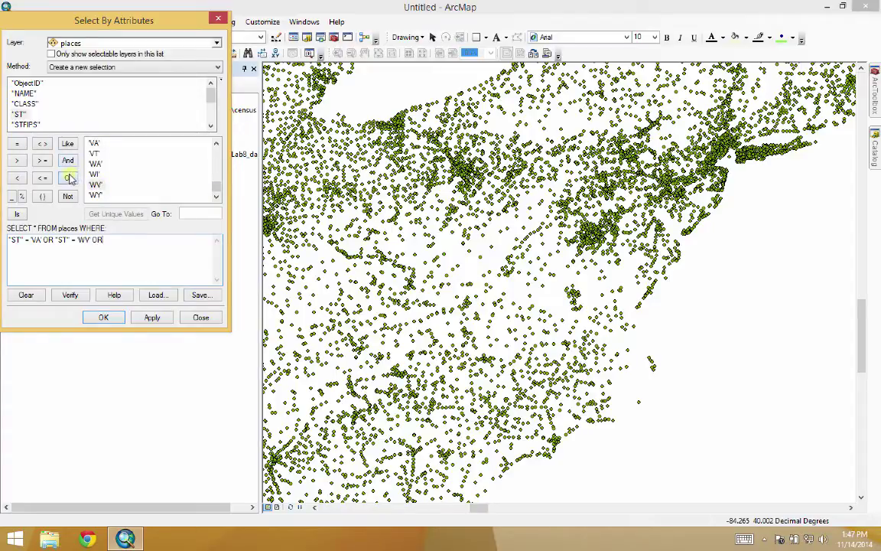
double_click(19, 113)
scroll(213, 191, "up", 3)
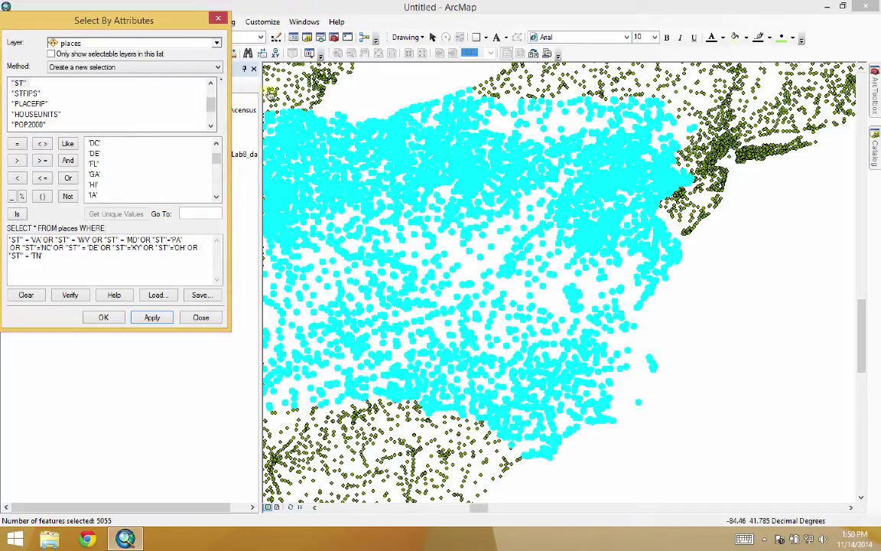
left_click(101, 316)
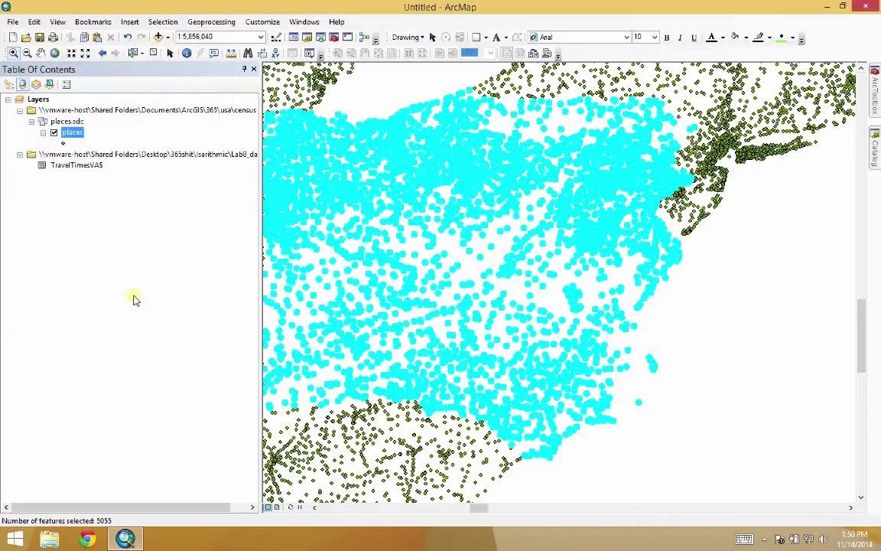
Export the selected places to isochroneStatePlaces.shp and add it to the map as a layer.
right_click(75, 133)
mouse_move(142, 349)
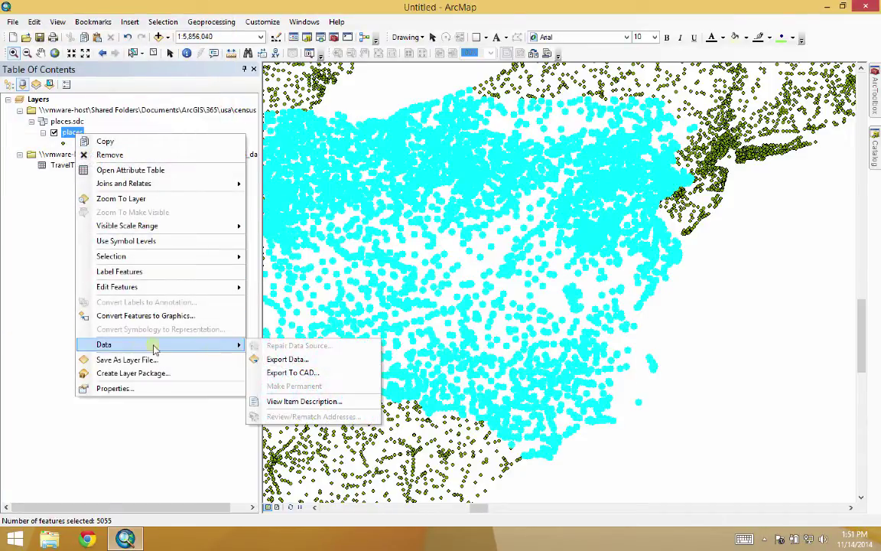
left_click(321, 358)
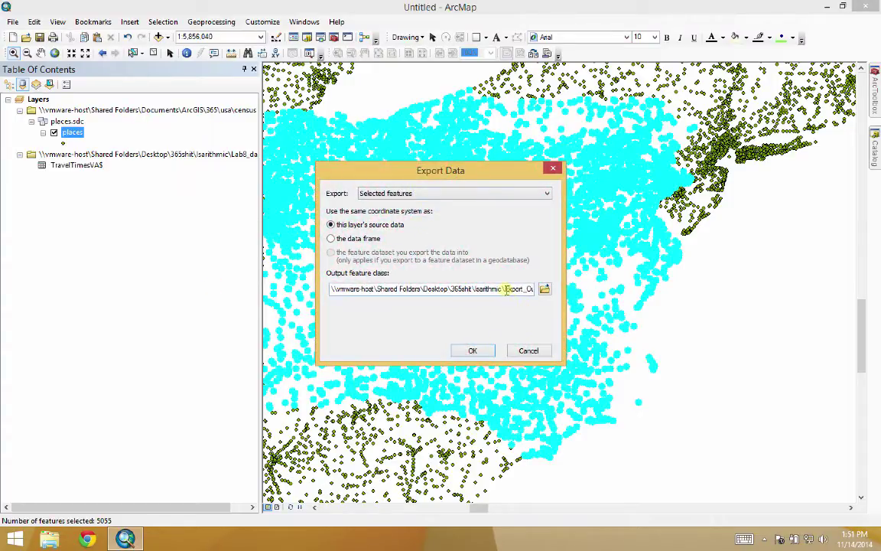
left_click_drag(505, 288, 526, 289)
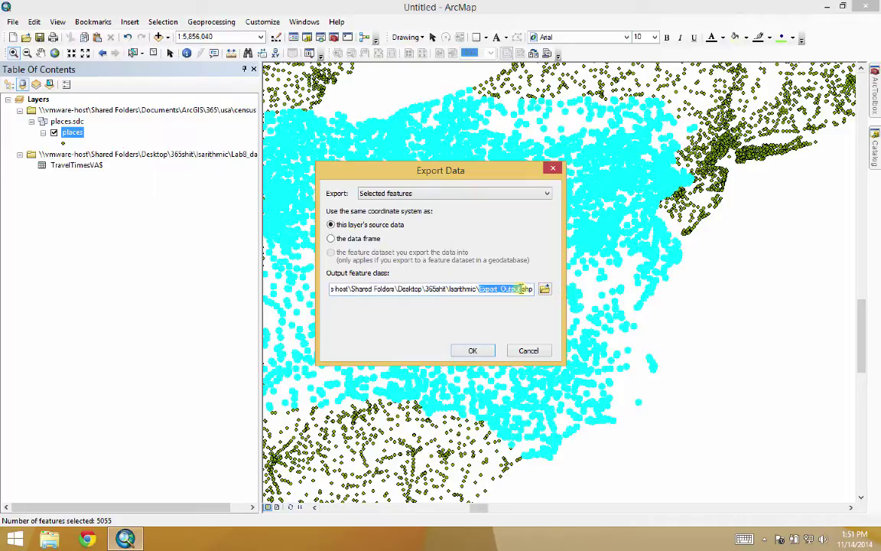
type("isochr")
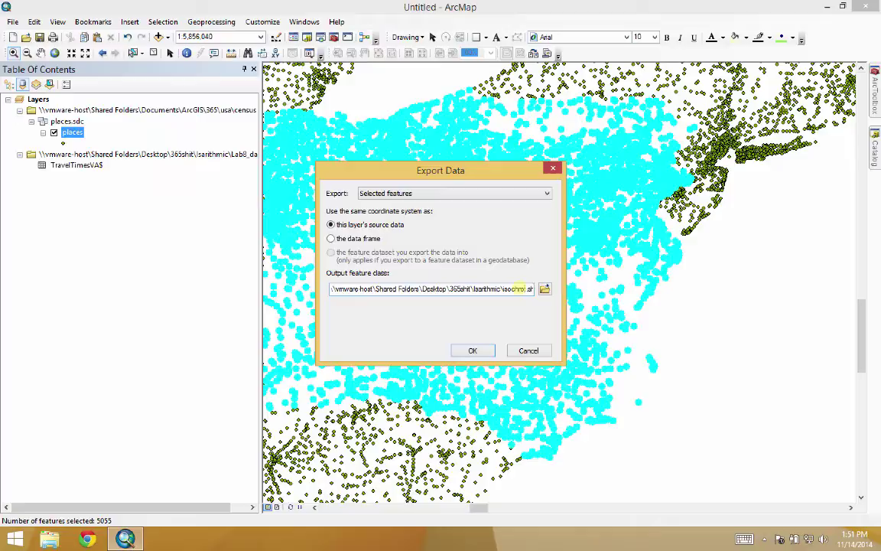
type("oneStatePlaces")
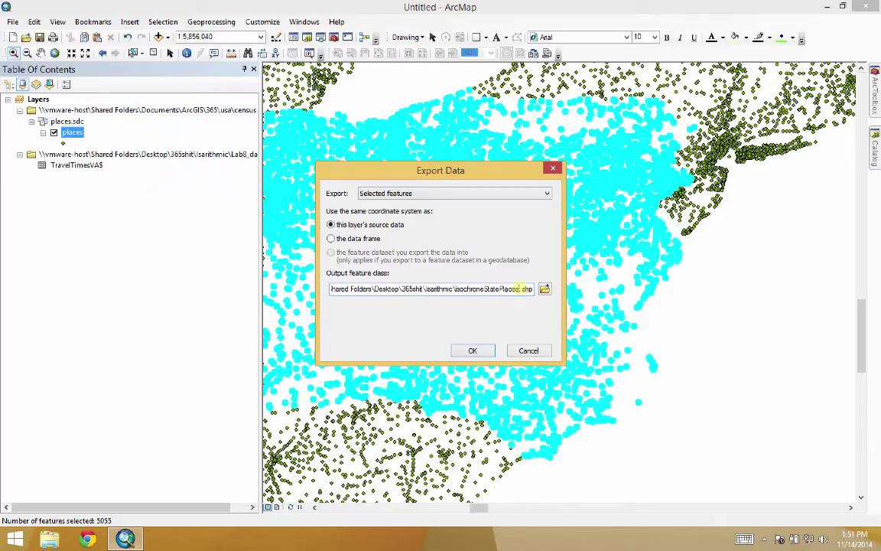
key("Return")
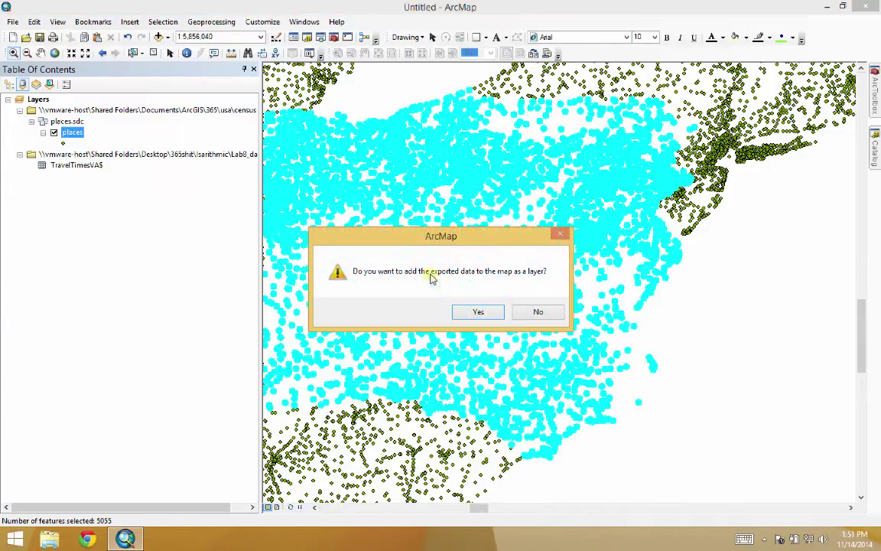
left_click(477, 312)
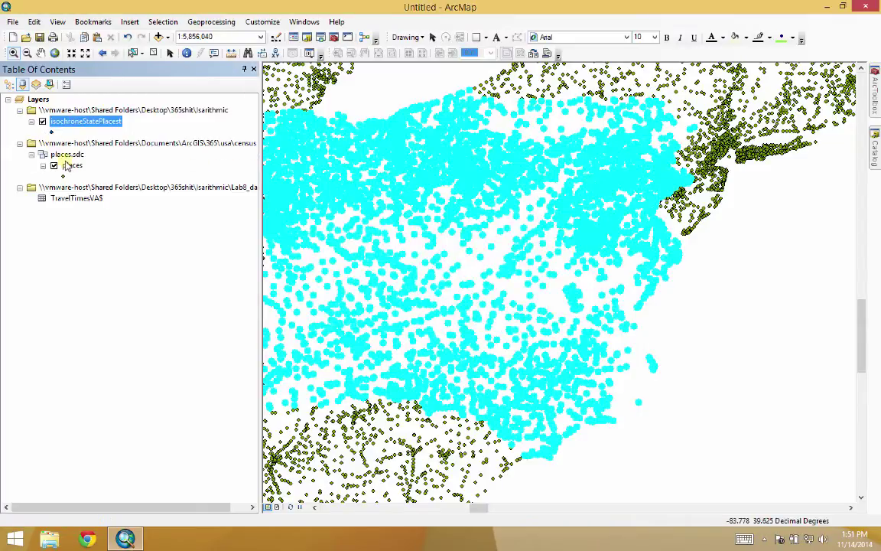
left_click(70, 165)
Delete the original places layer and widen the map display area.
right_click(70, 167)
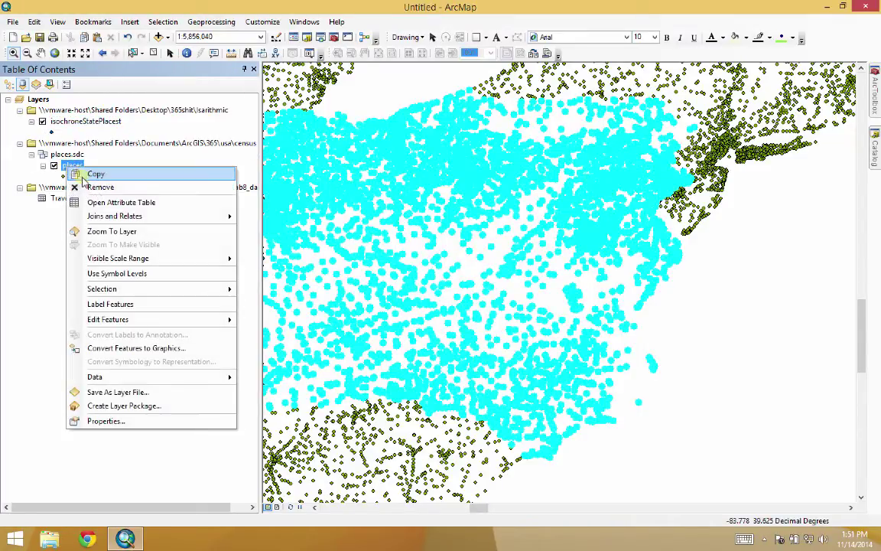
left_click(76, 173)
key("Delete")
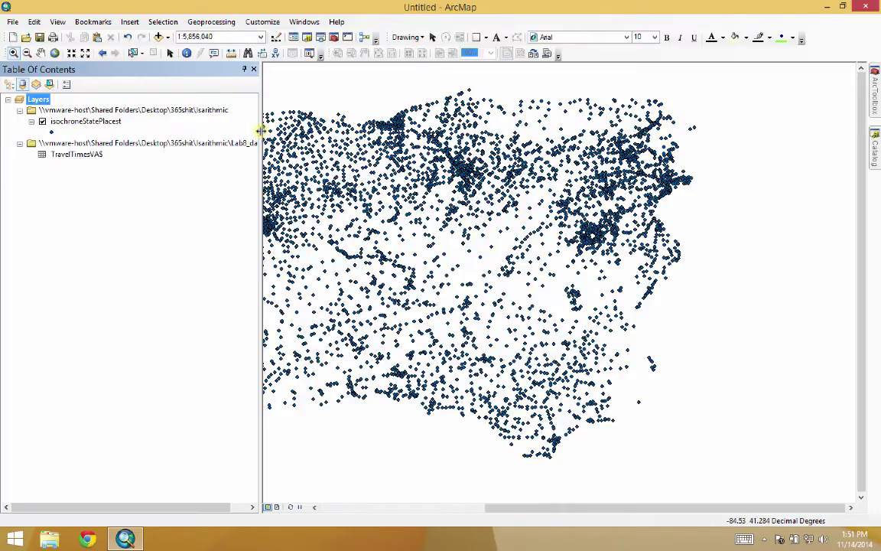
left_click_drag(260, 132, 173, 132)
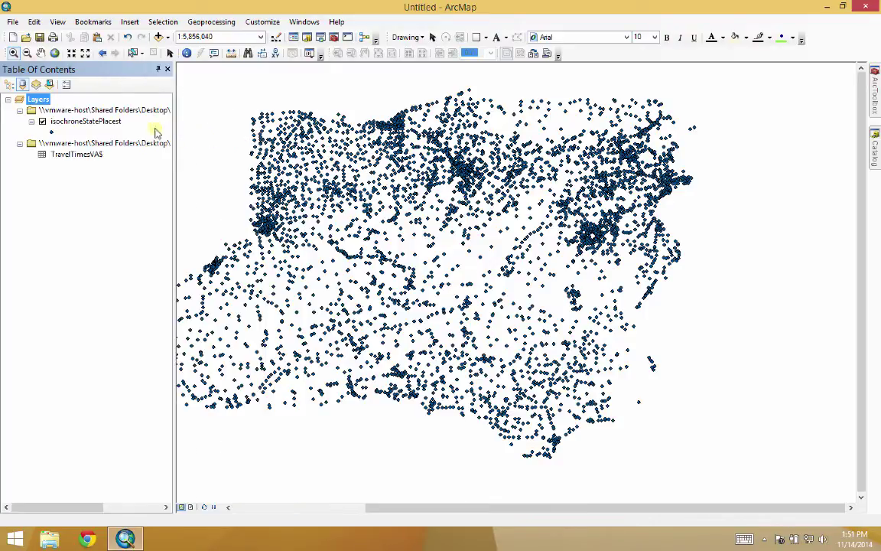
Join TravelTimesVA$ to isochroneStatePlacest on NAME to City, validating 215 of 5055 matches.
right_click(78, 118)
mouse_move(137, 169)
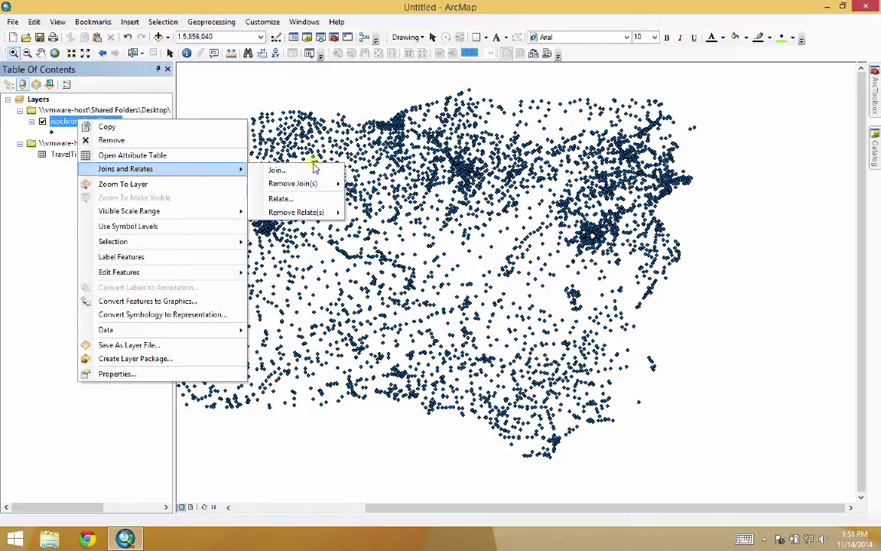
left_click(277, 170)
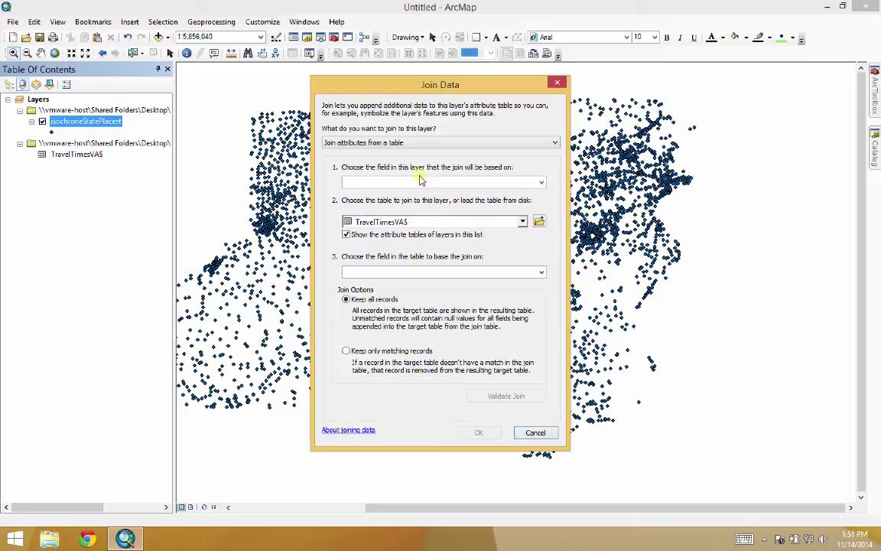
left_click(539, 182)
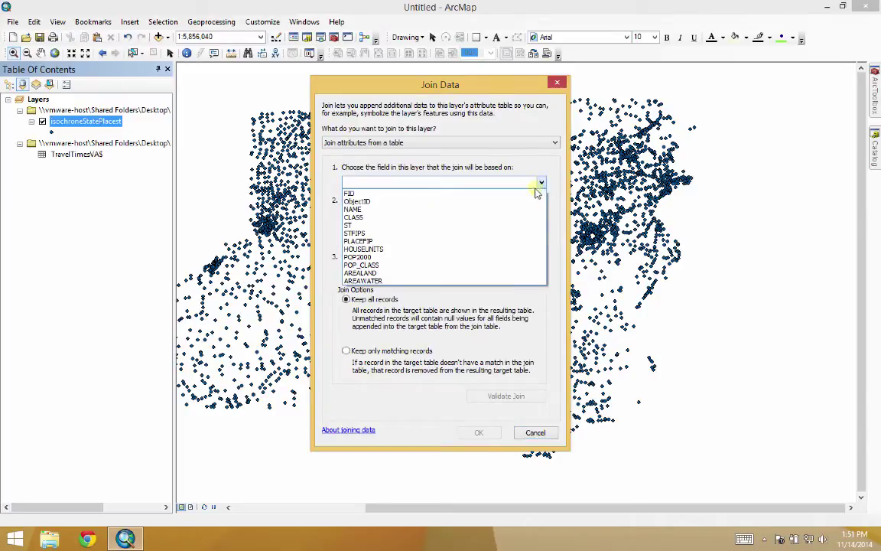
left_click(501, 208)
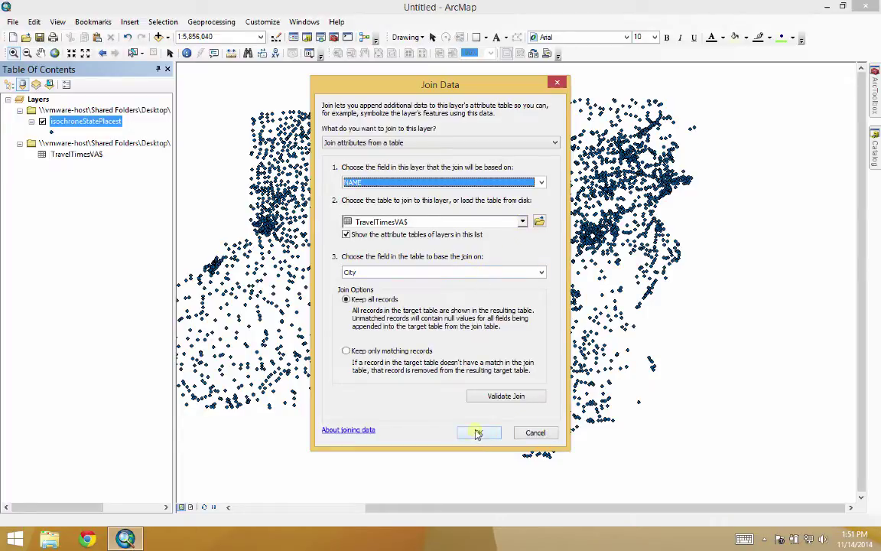
left_click(489, 399)
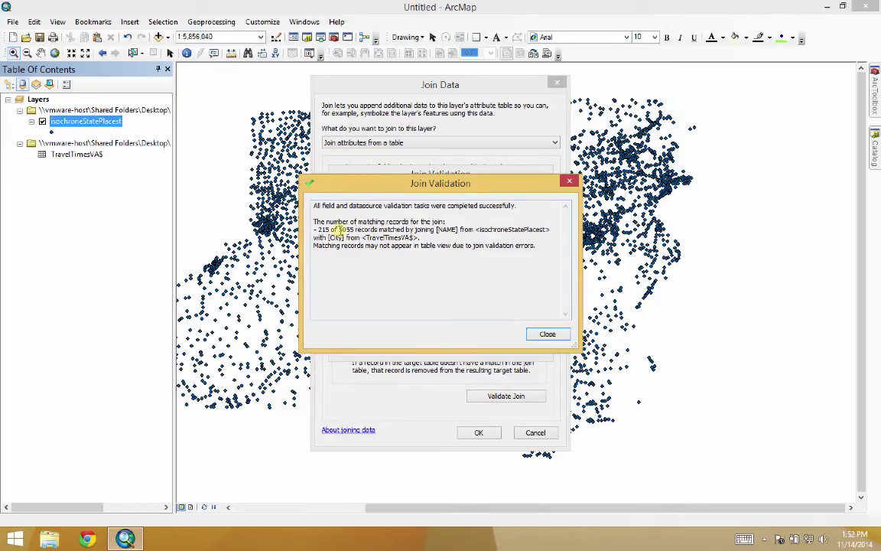
left_click(547, 334)
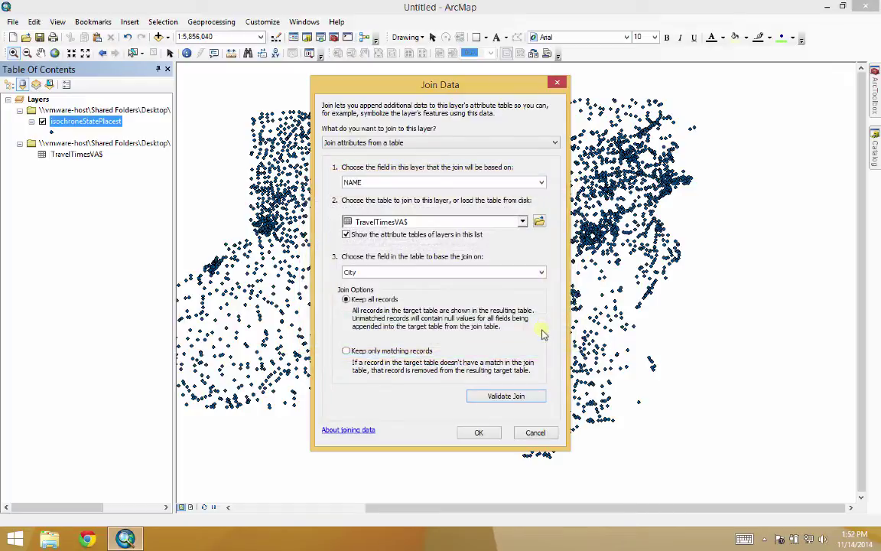
left_click(484, 432)
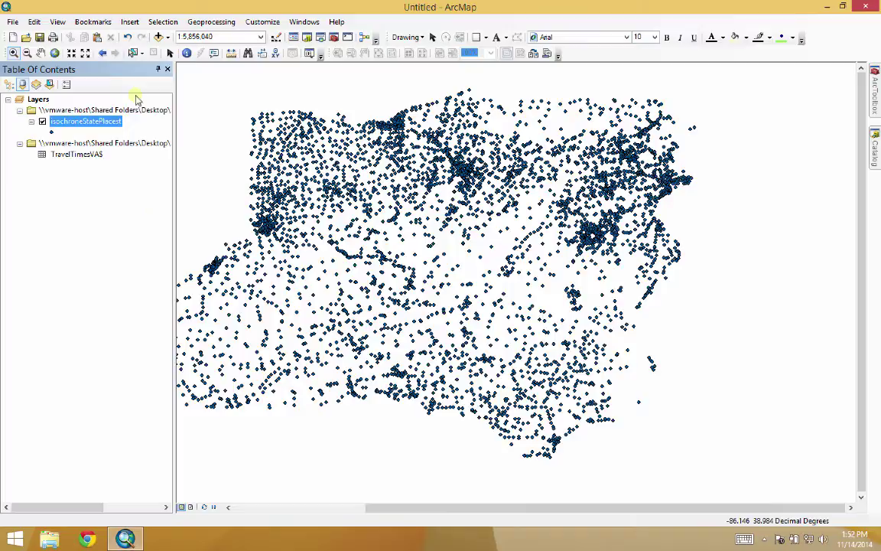
Open Select By Attributes and move its window aside to uncover the layers.
right_click(85, 125)
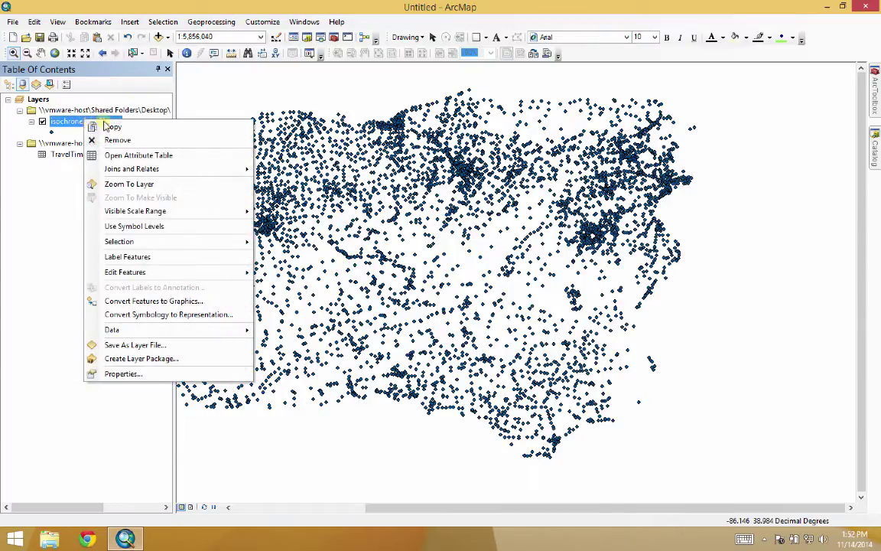
left_click(157, 15)
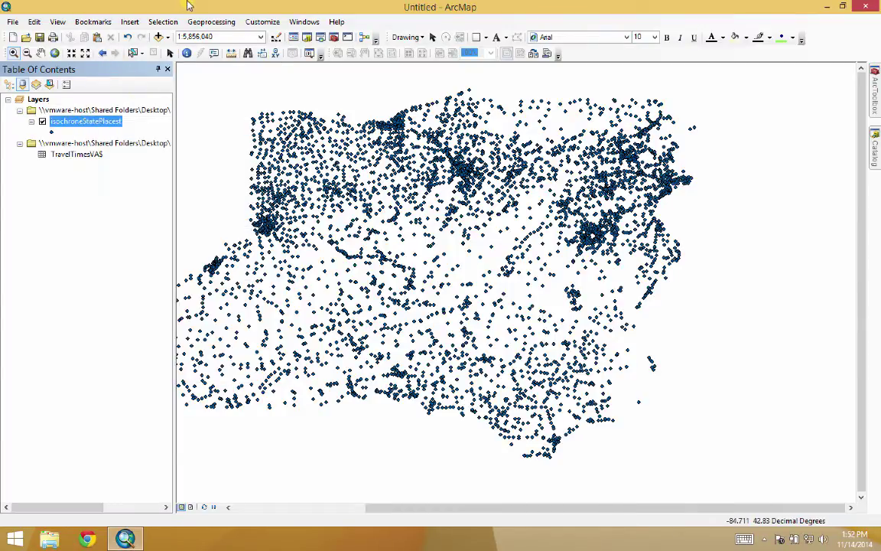
left_click(162, 21)
left_click(174, 35)
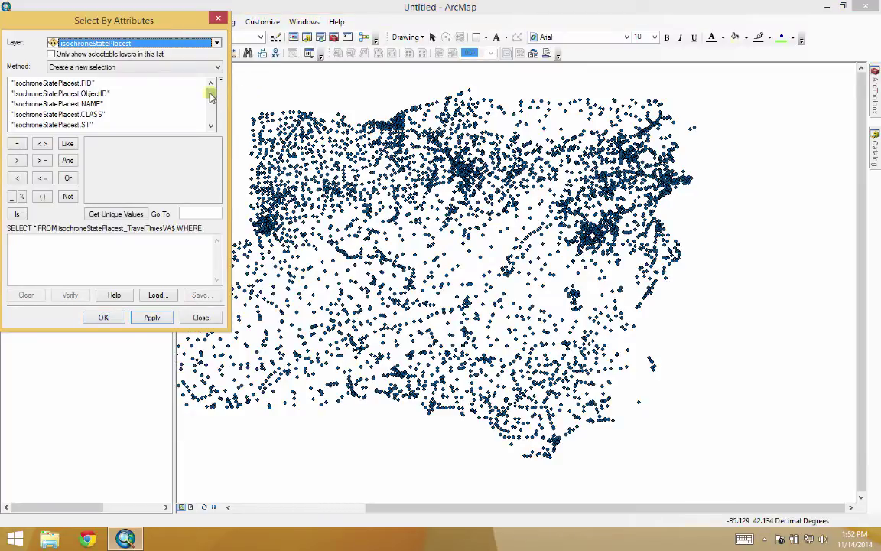
left_click_drag(172, 29, 546, 28)
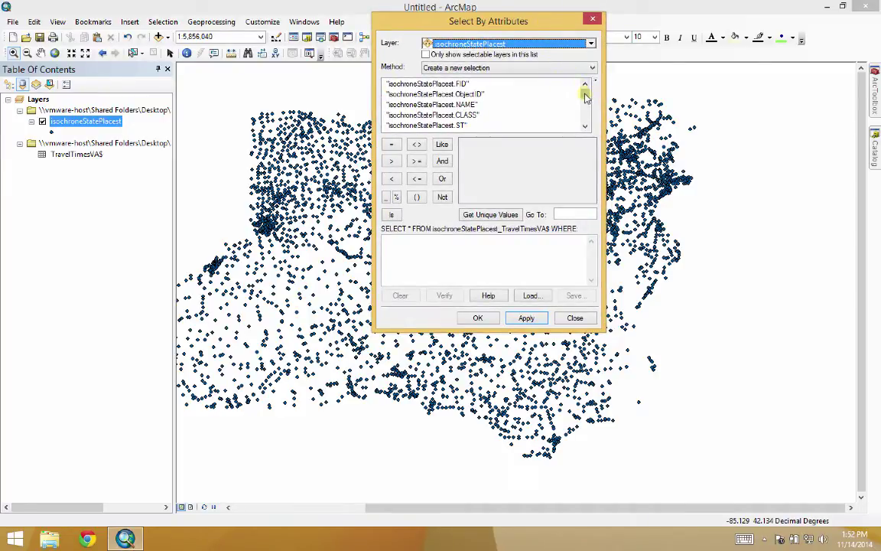
left_click_drag(585, 95, 584, 127)
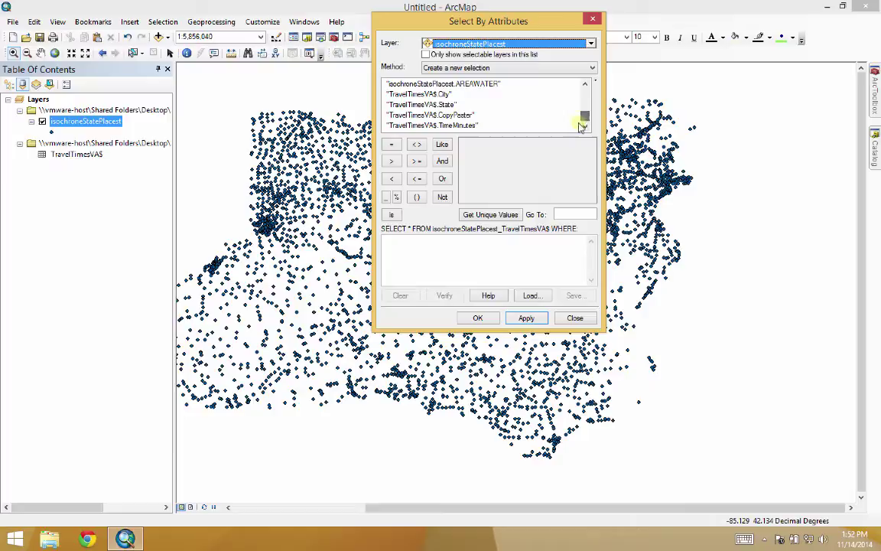
Select the 215 places where "TravelTimesVA$.TimeMinutes" >= 0.
left_click(440, 126)
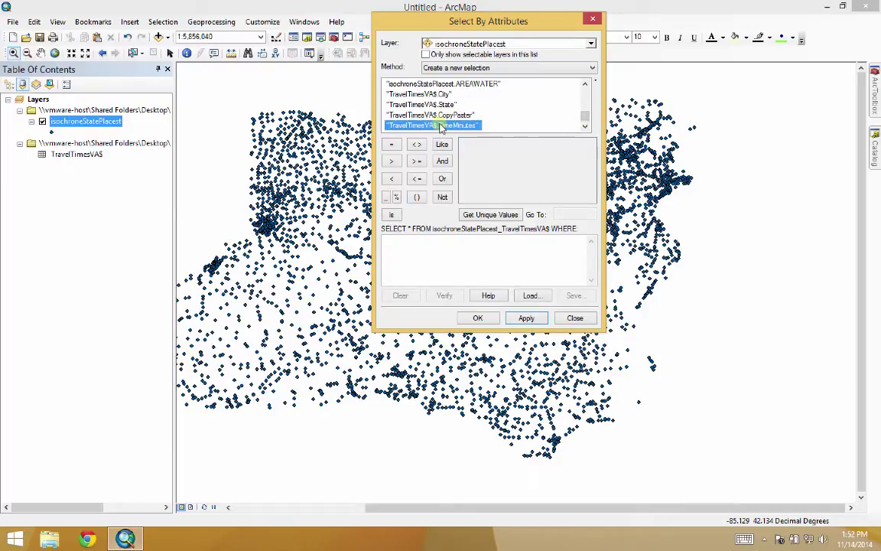
double_click(439, 126)
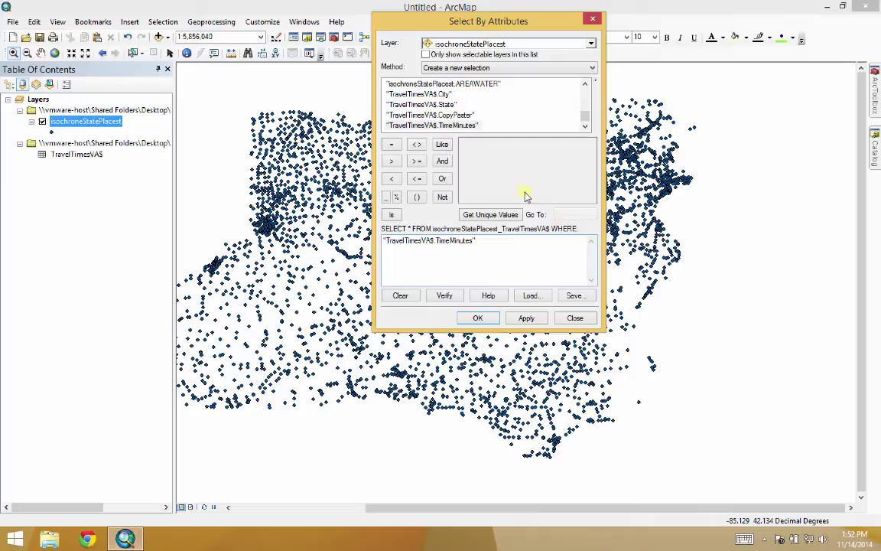
left_click(392, 145)
left_click(413, 160)
type("0")
left_click(527, 319)
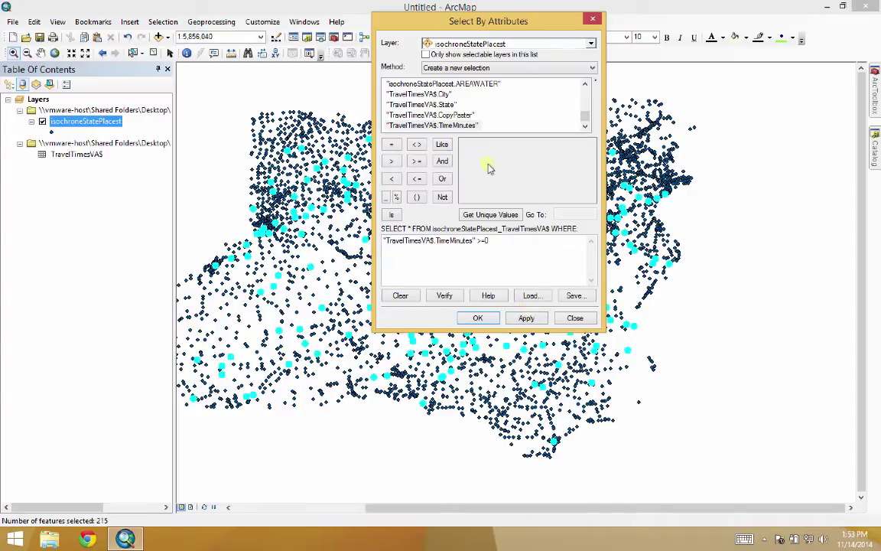
left_click_drag(480, 20, 726, 37)
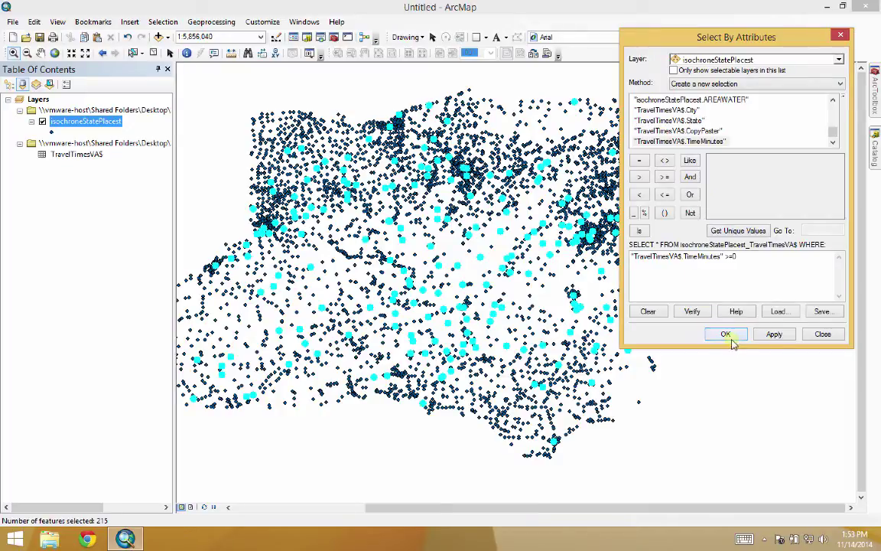
left_click(708, 332)
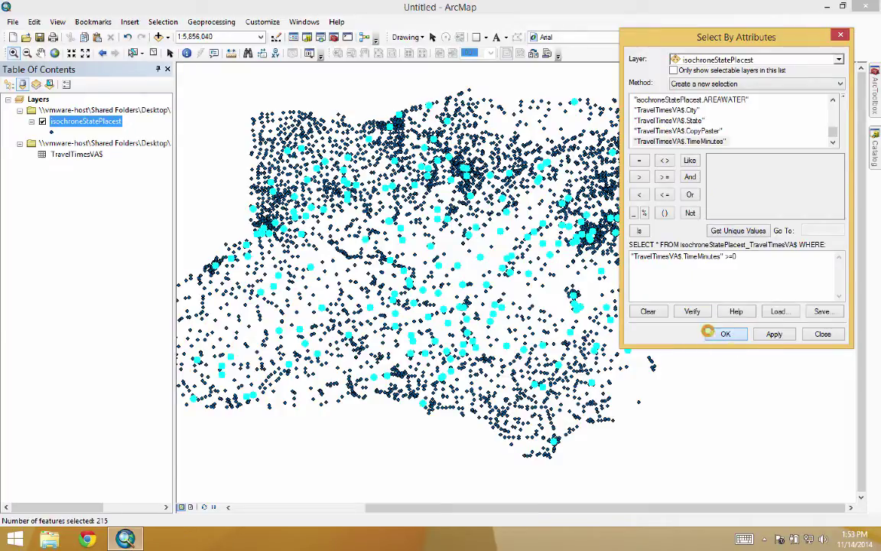
Export the 215 selected places as the shapefile 'isochroneData' and add it to the map as a layer.
right_click(100, 123)
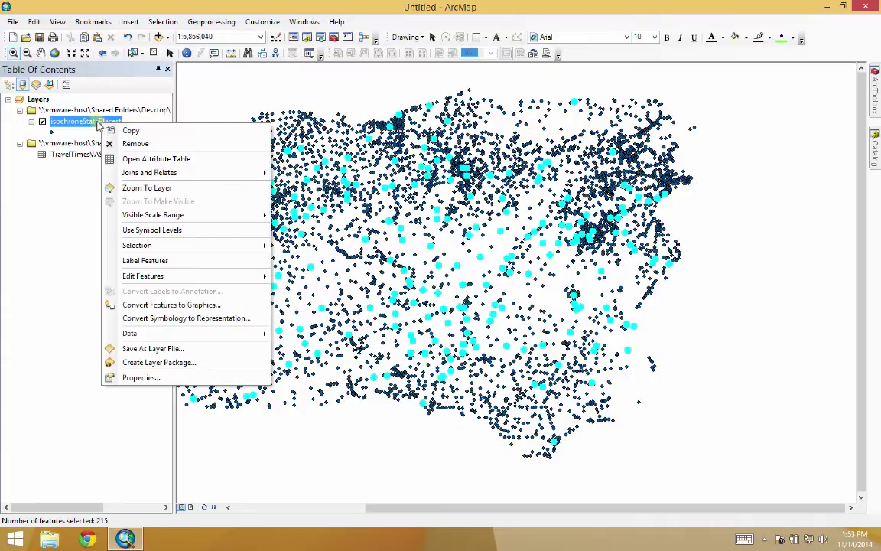
mouse_move(182, 334)
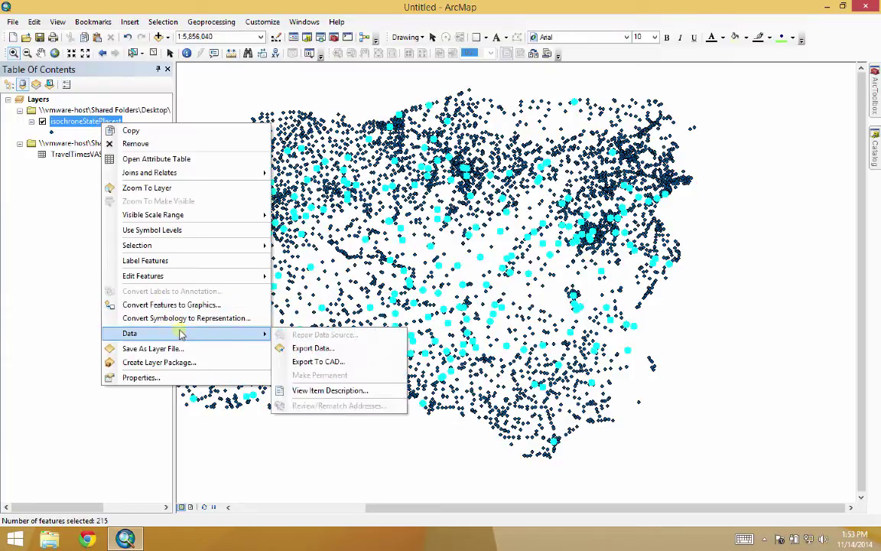
left_click(326, 350)
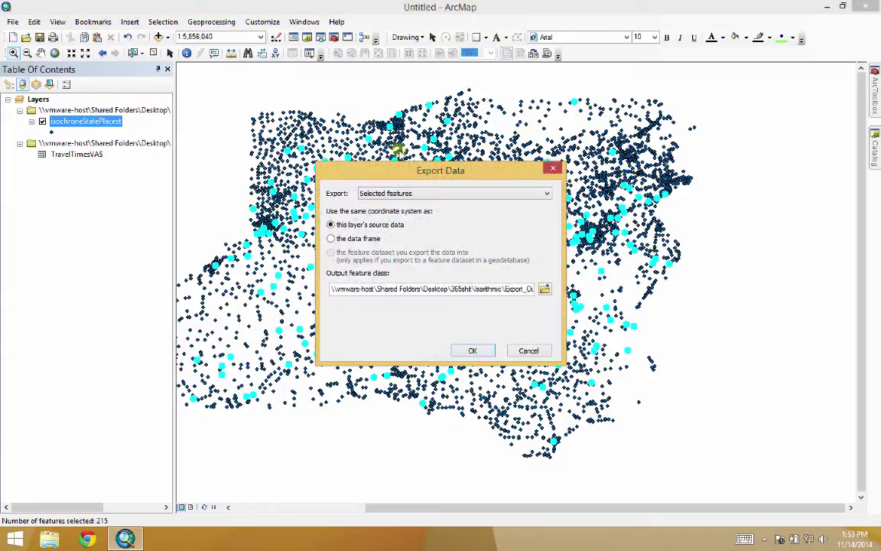
double_click(505, 289)
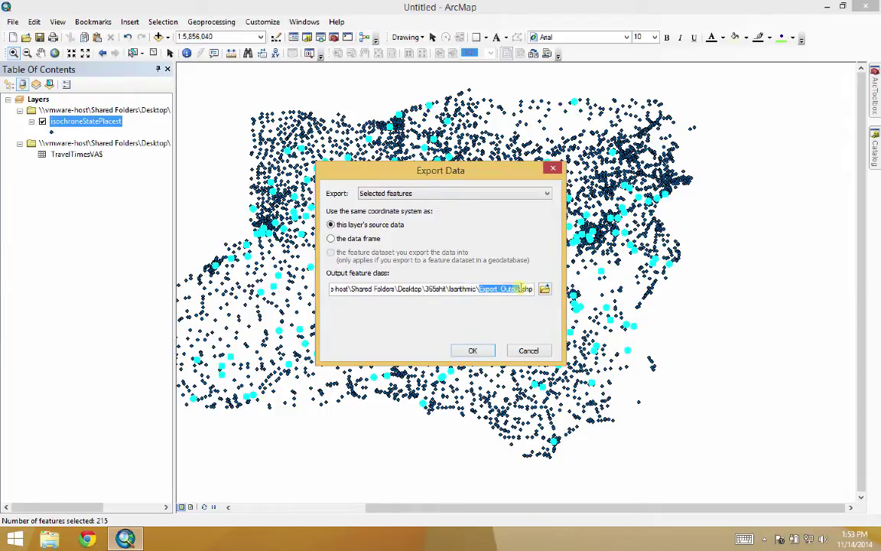
key("BackSpace")
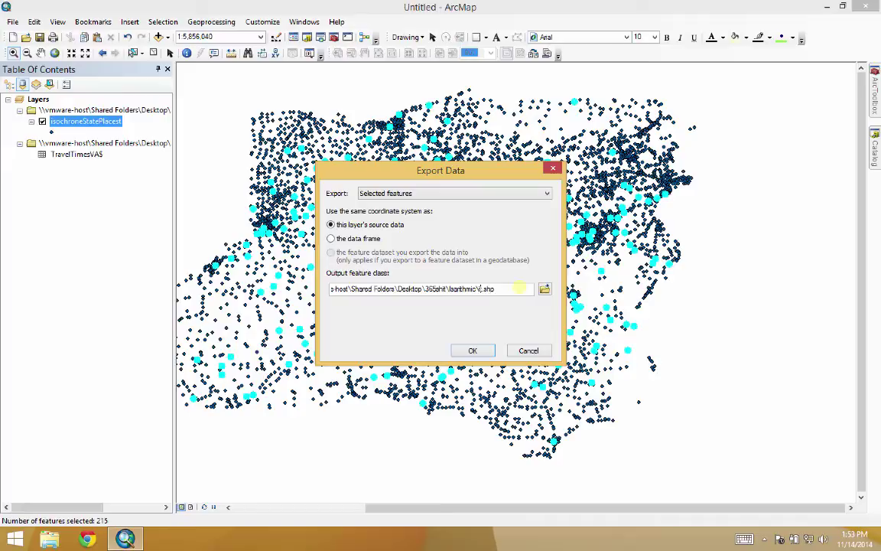
type("isochroneDat")
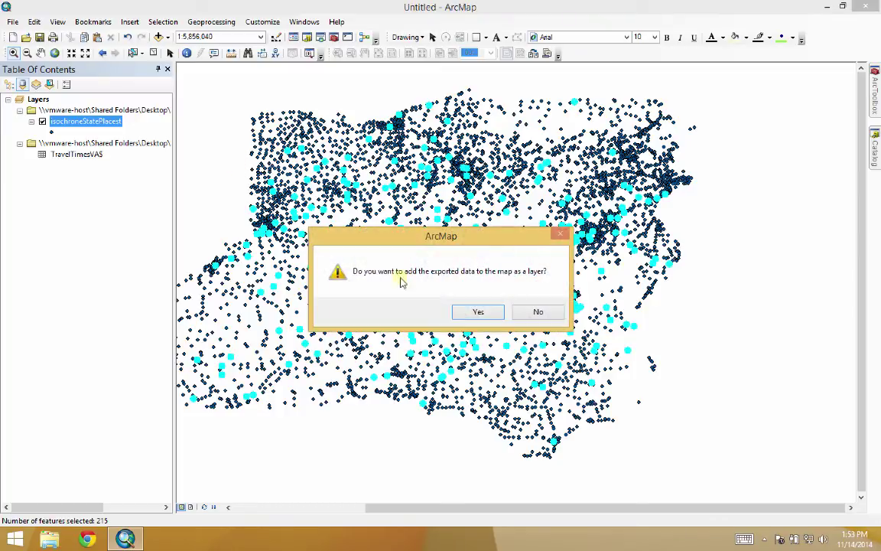
left_click(475, 312)
right_click(86, 143)
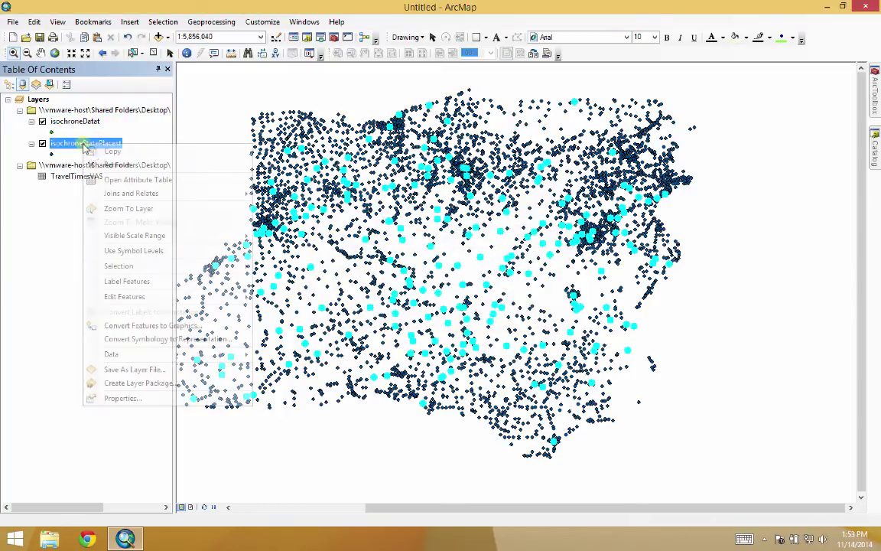
Remove the isochroneStatePlacest layer, then review isochroneDatat's attribute table for TimeMinute values.
left_click(114, 164)
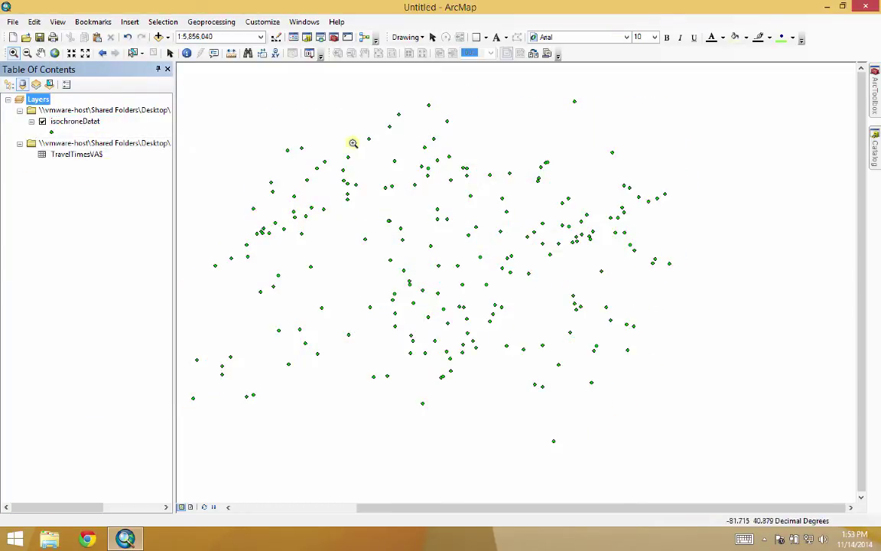
right_click(74, 122)
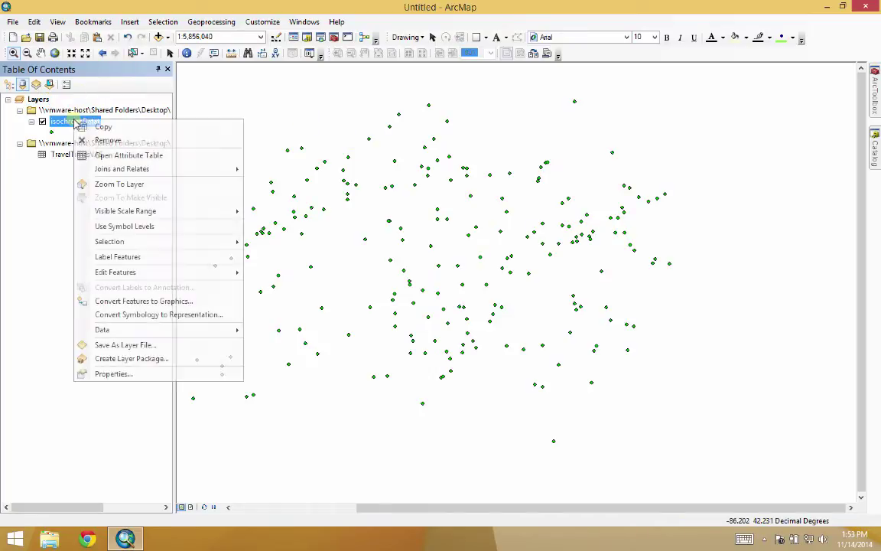
left_click(130, 155)
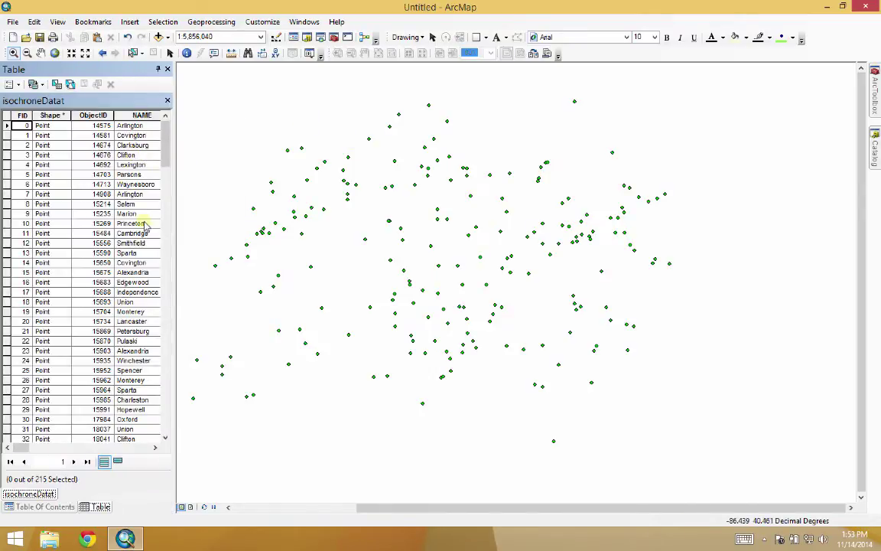
left_click_drag(173, 241, 250, 239)
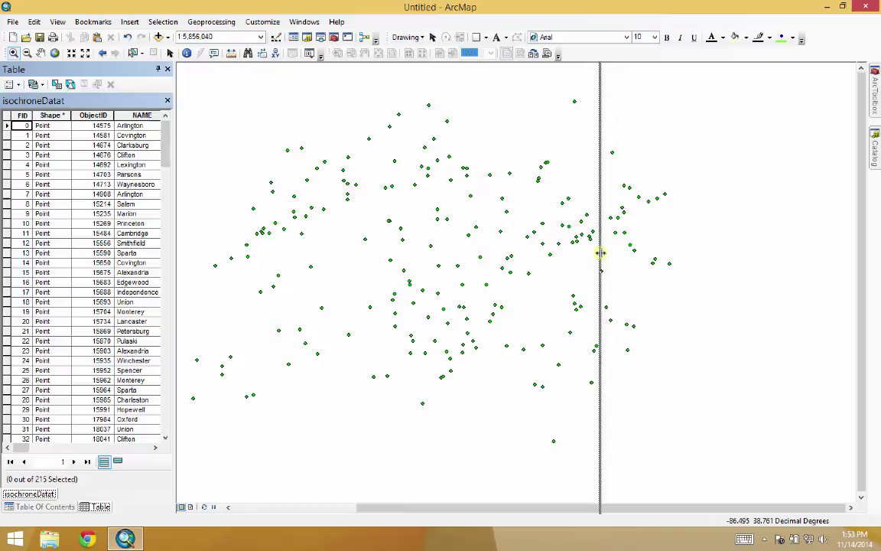
left_click_drag(601, 252, 601, 253)
left_click_drag(215, 465, 384, 465)
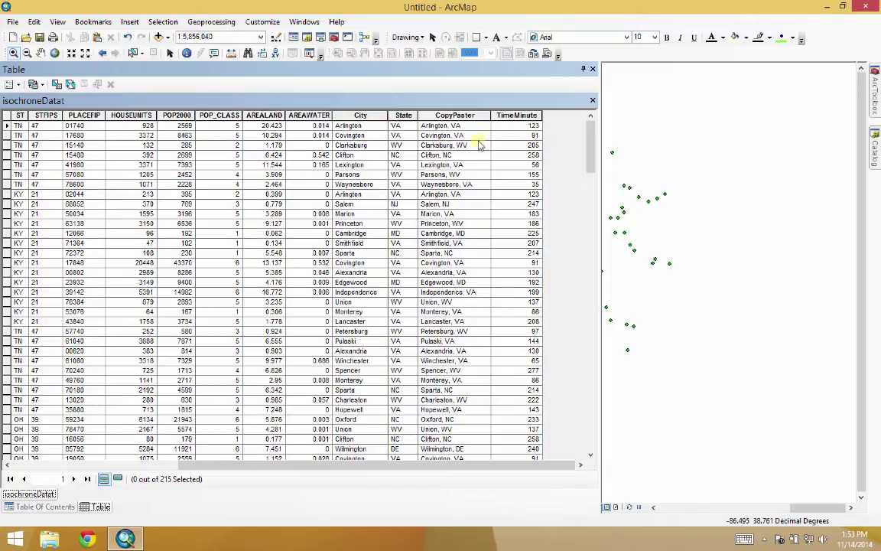
left_click_drag(592, 160, 586, 114)
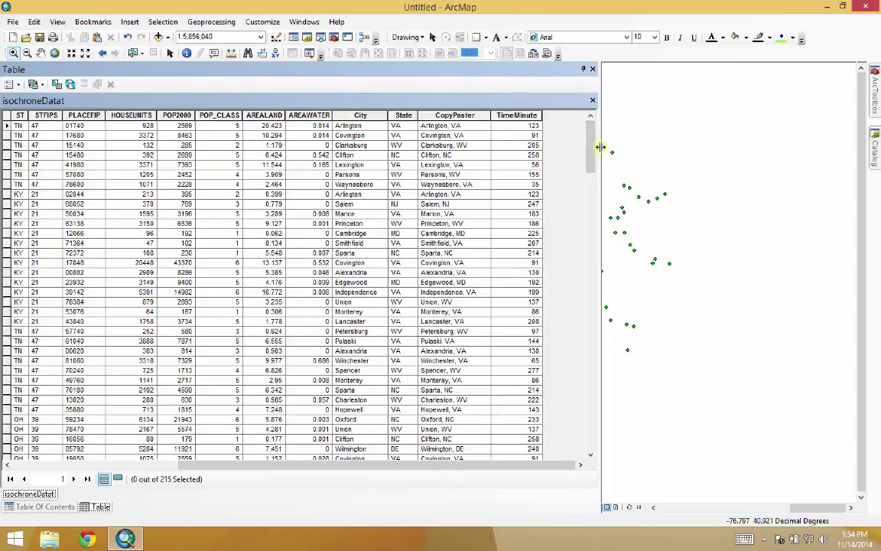
Close the attribute table and narrow the side panes to enlarge the map view.
left_click_drag(601, 146, 563, 143)
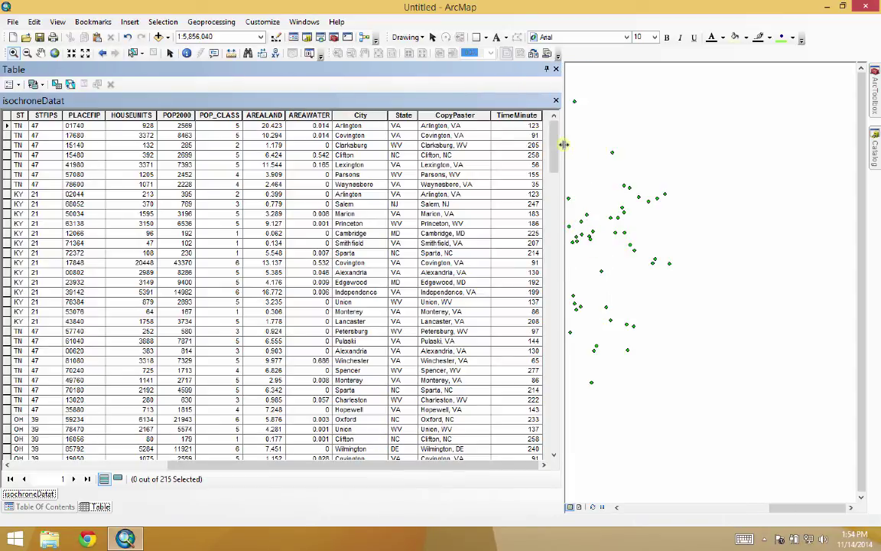
left_click(559, 69)
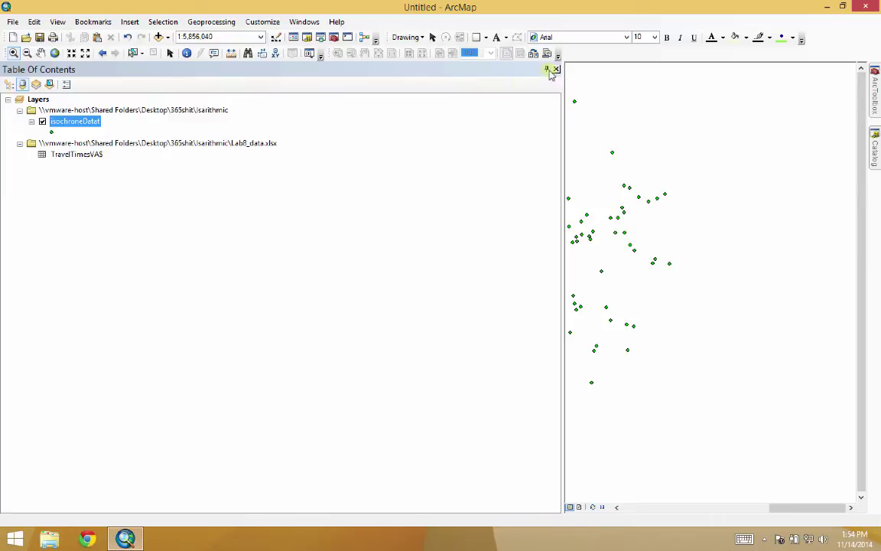
left_click_drag(562, 104, 194, 123)
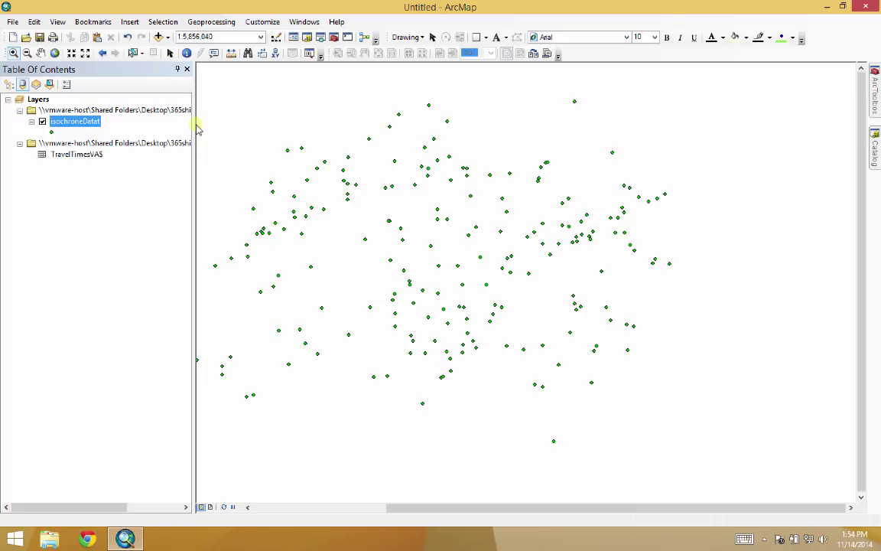